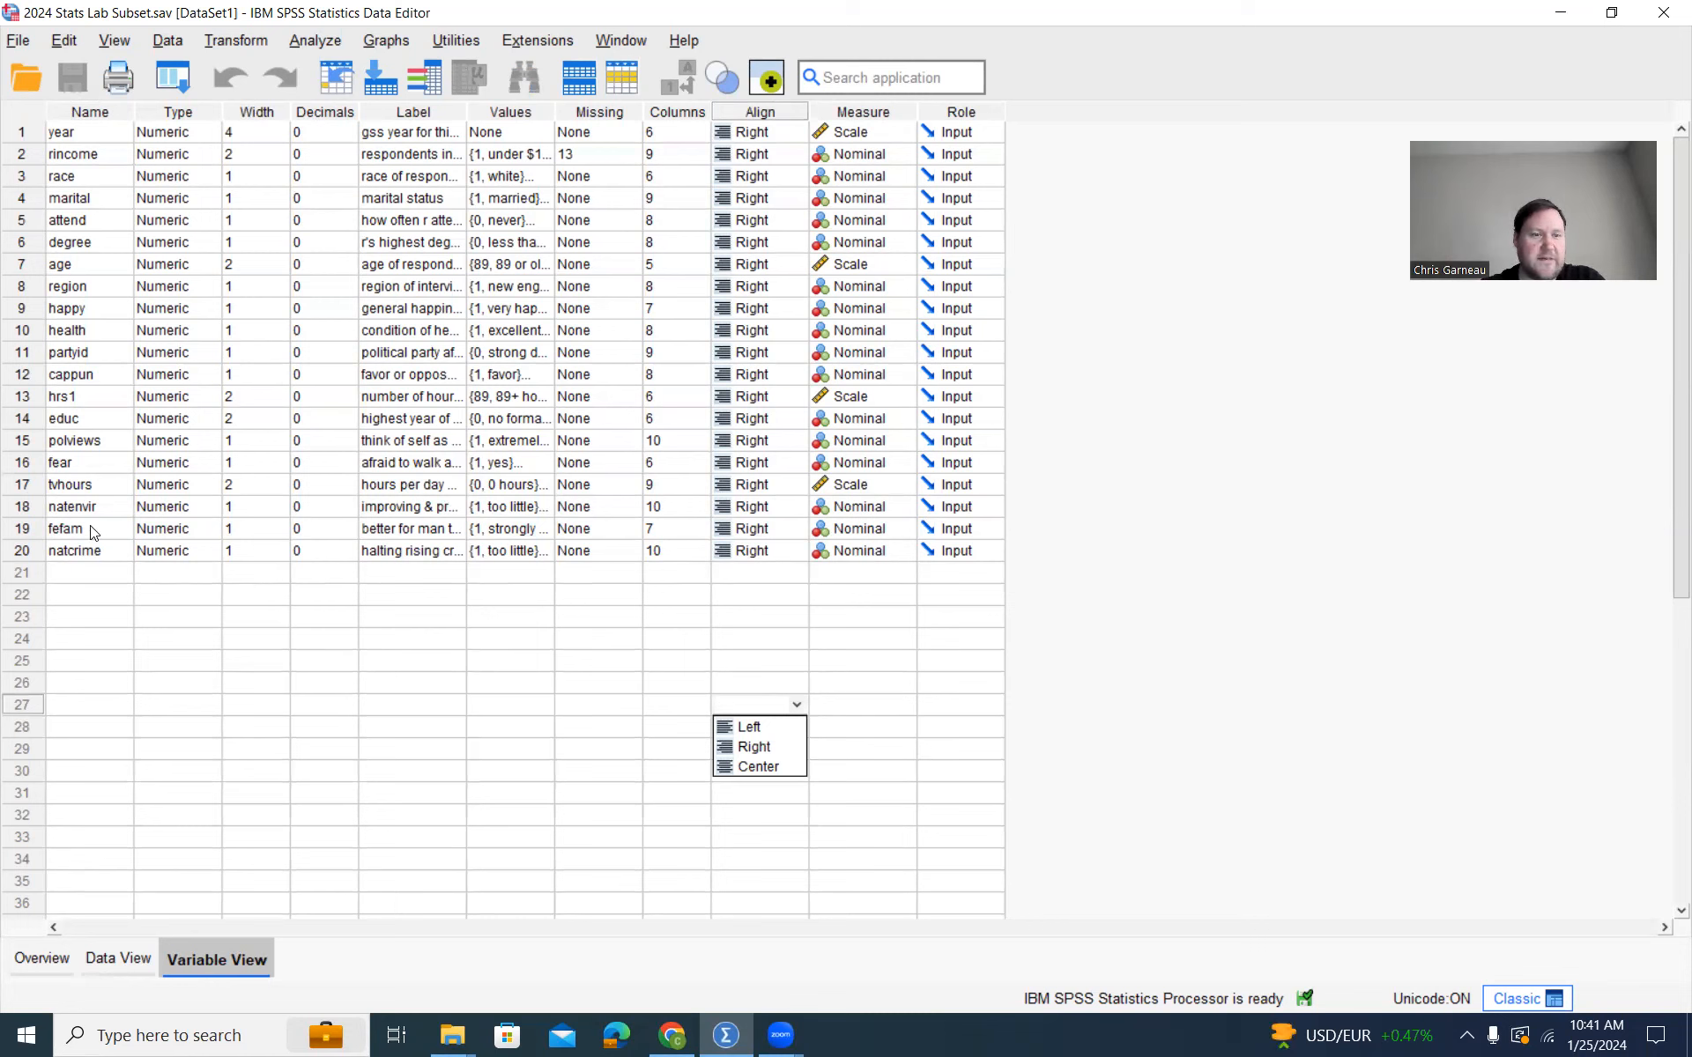
# Step: Open the Descriptives analysis and list the available variables by name instead of by label
pyautogui.click(22, 487)
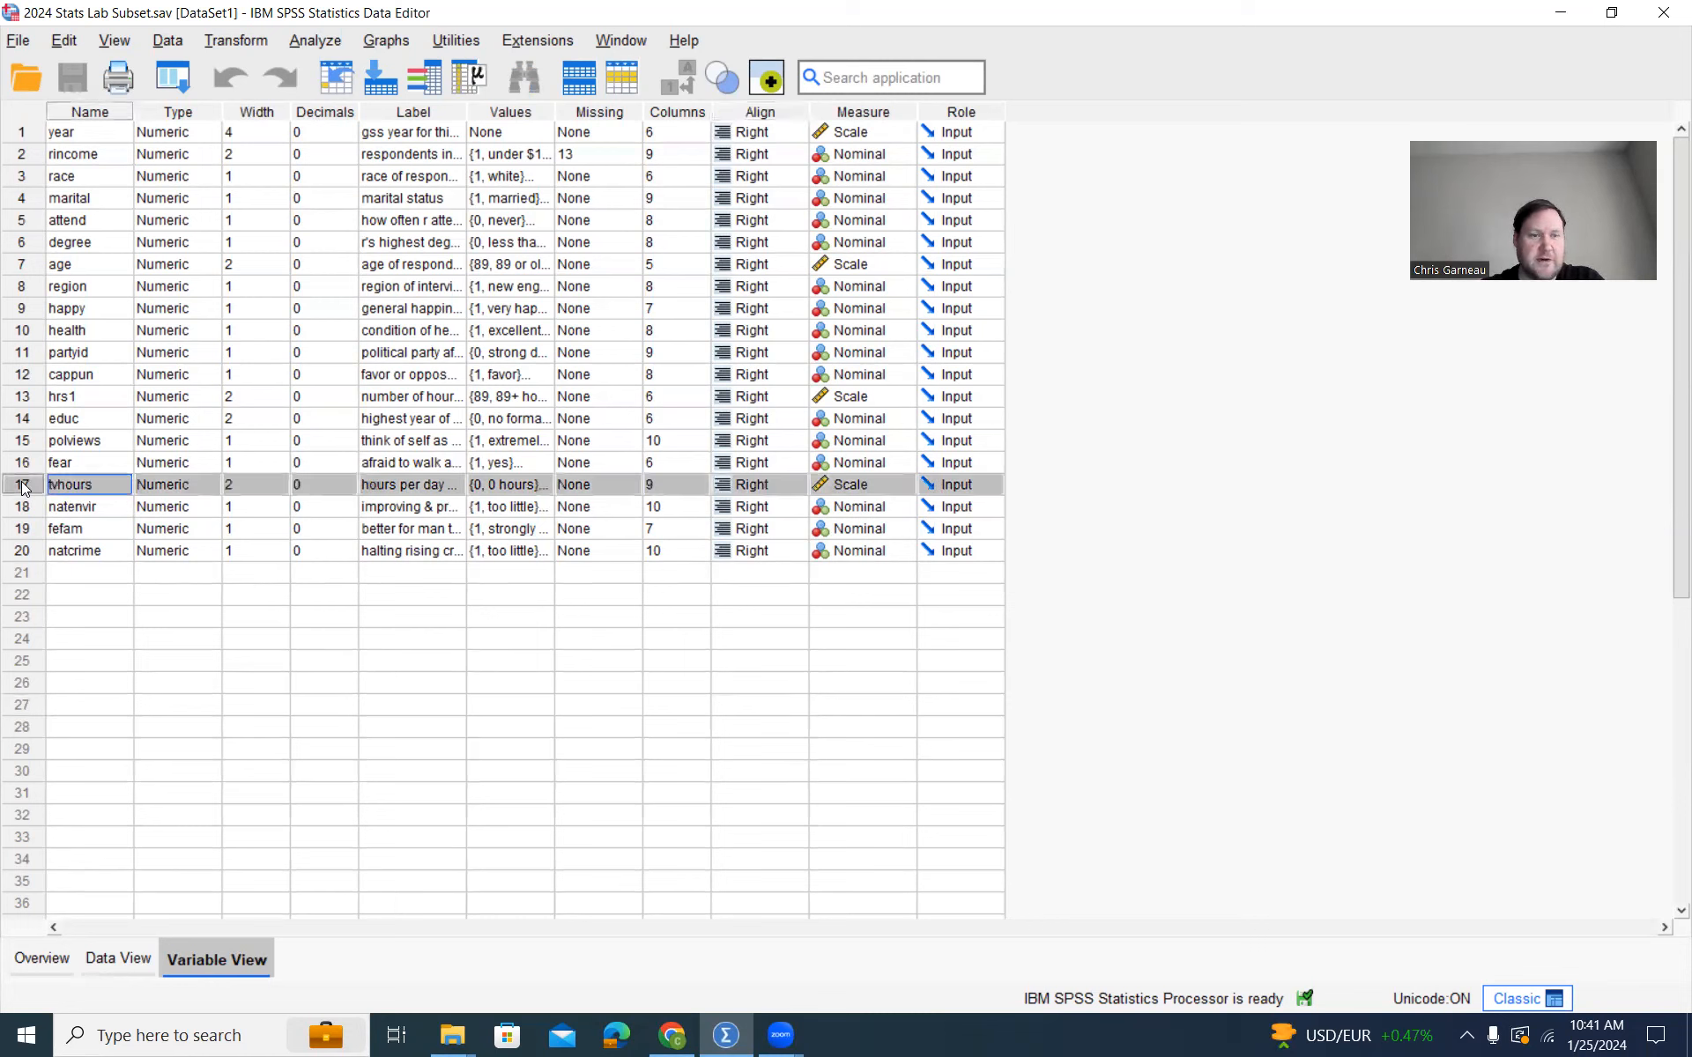
pyautogui.click(80, 486)
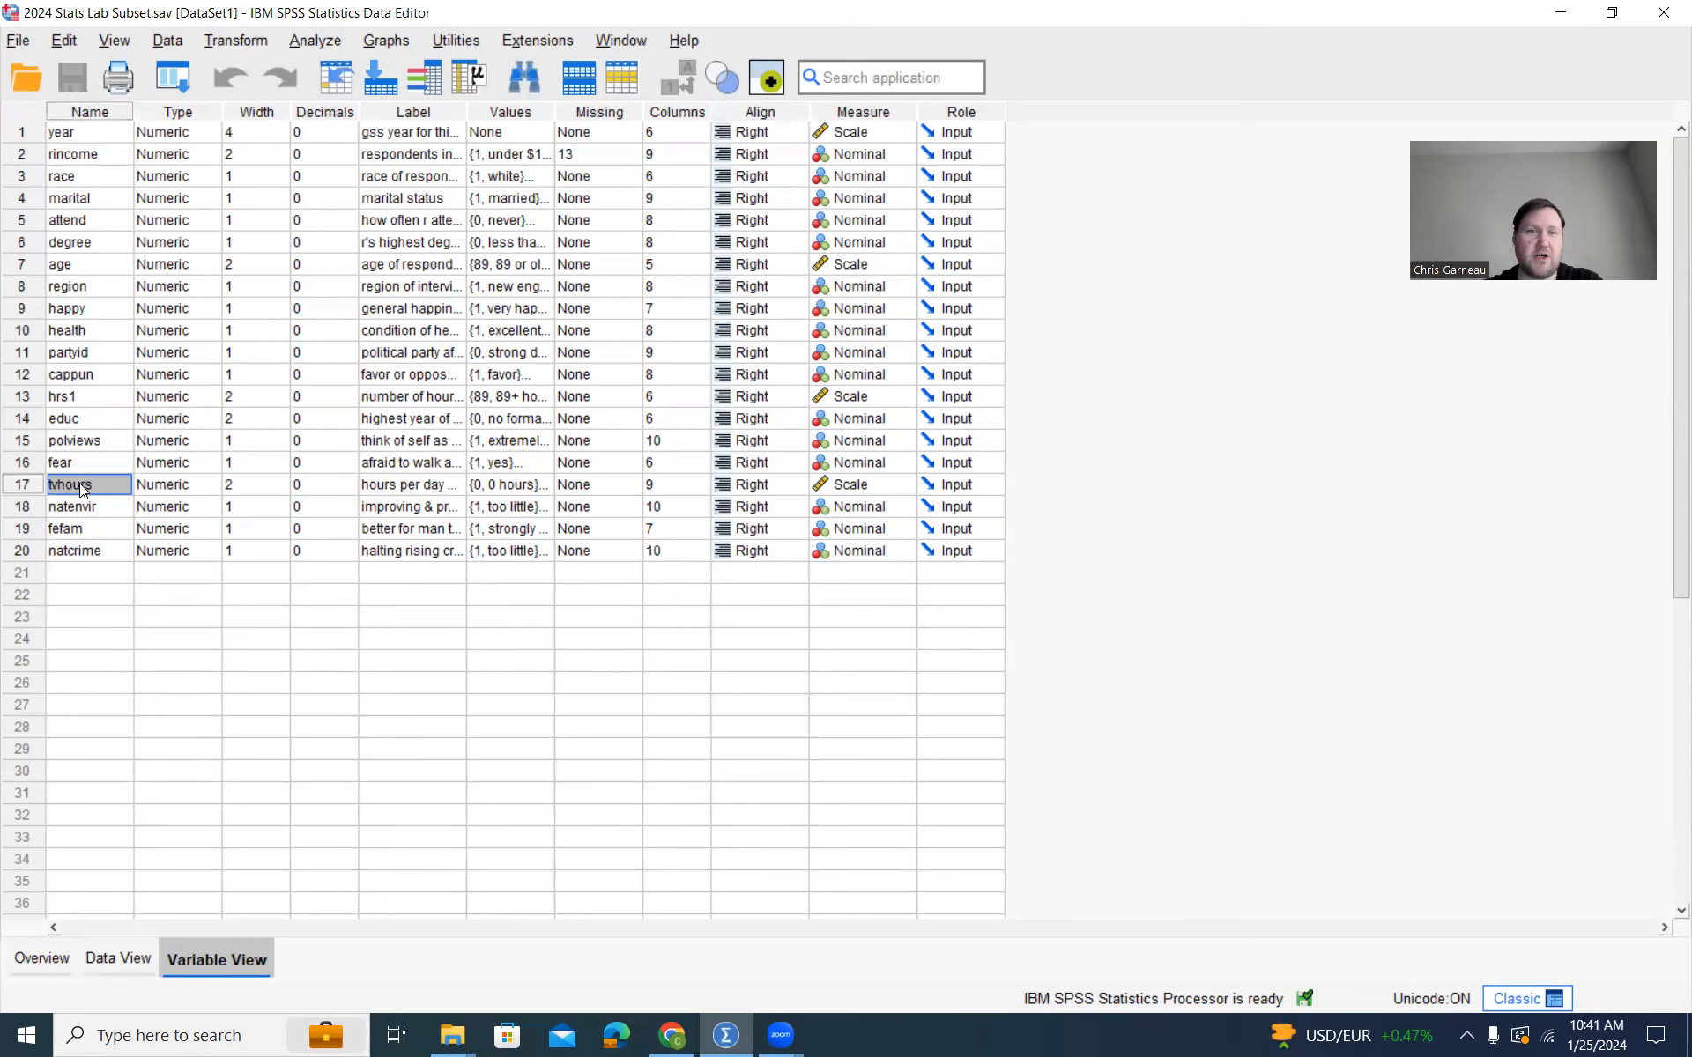
pyautogui.click(314, 40)
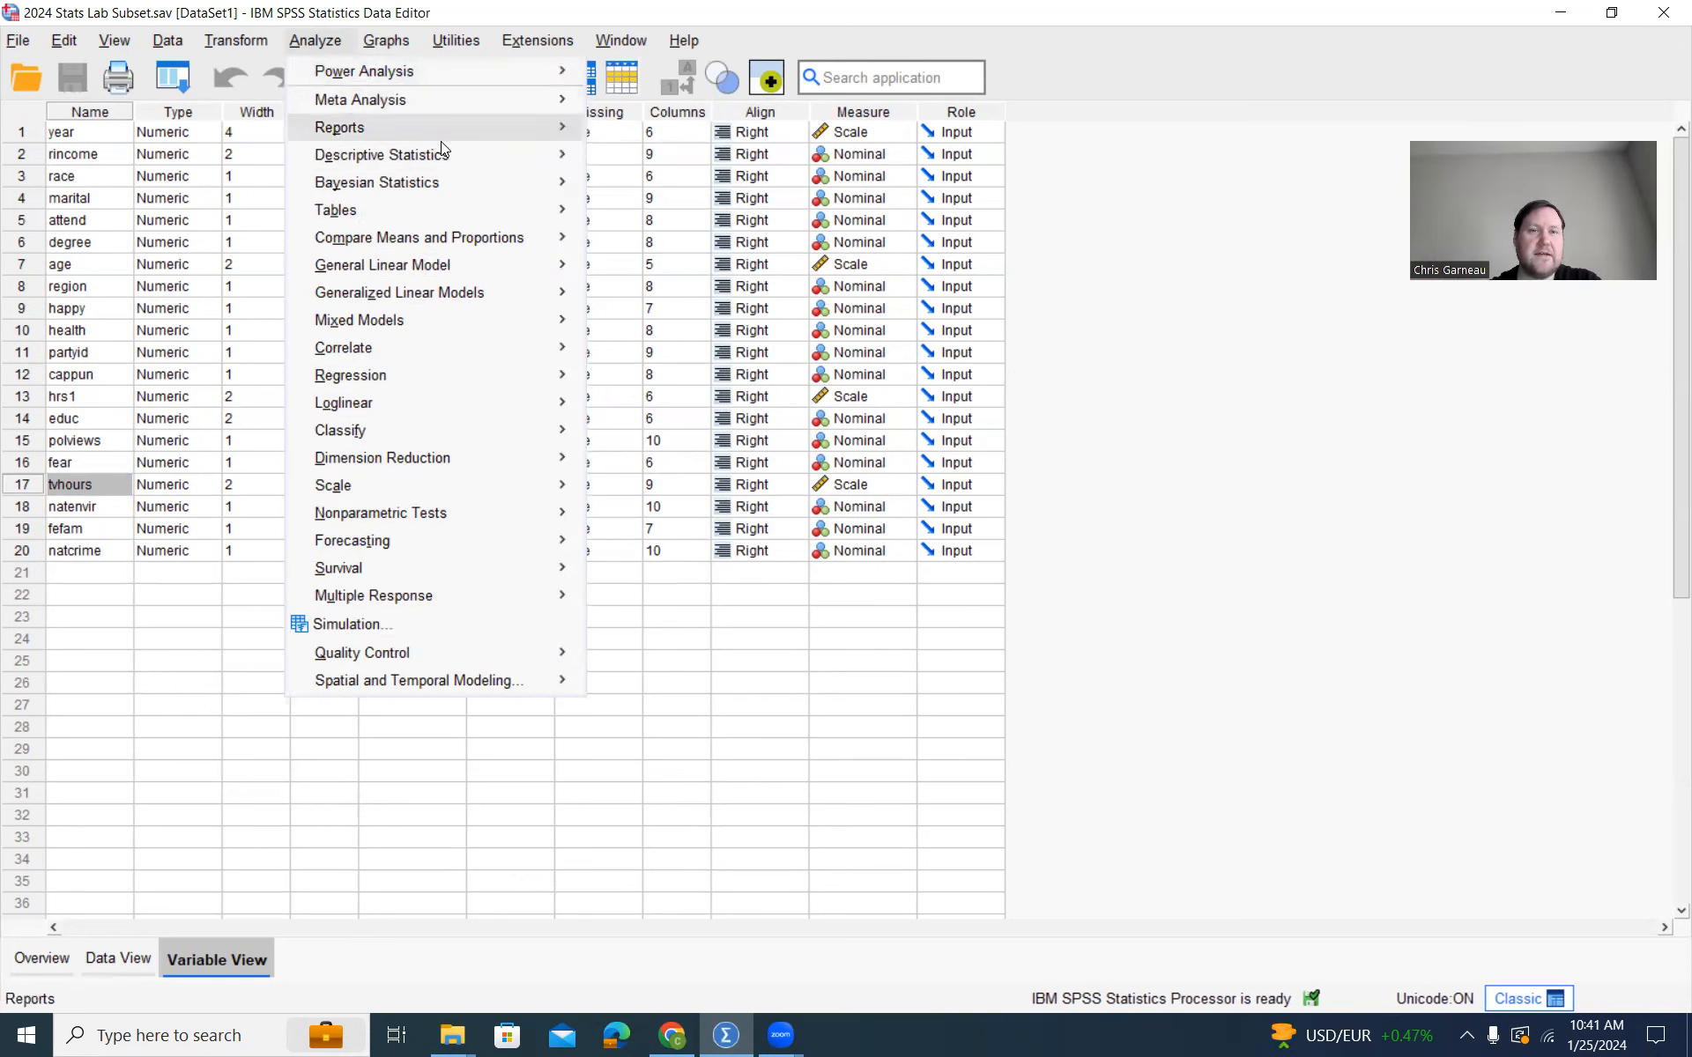
pyautogui.moveTo(466, 156)
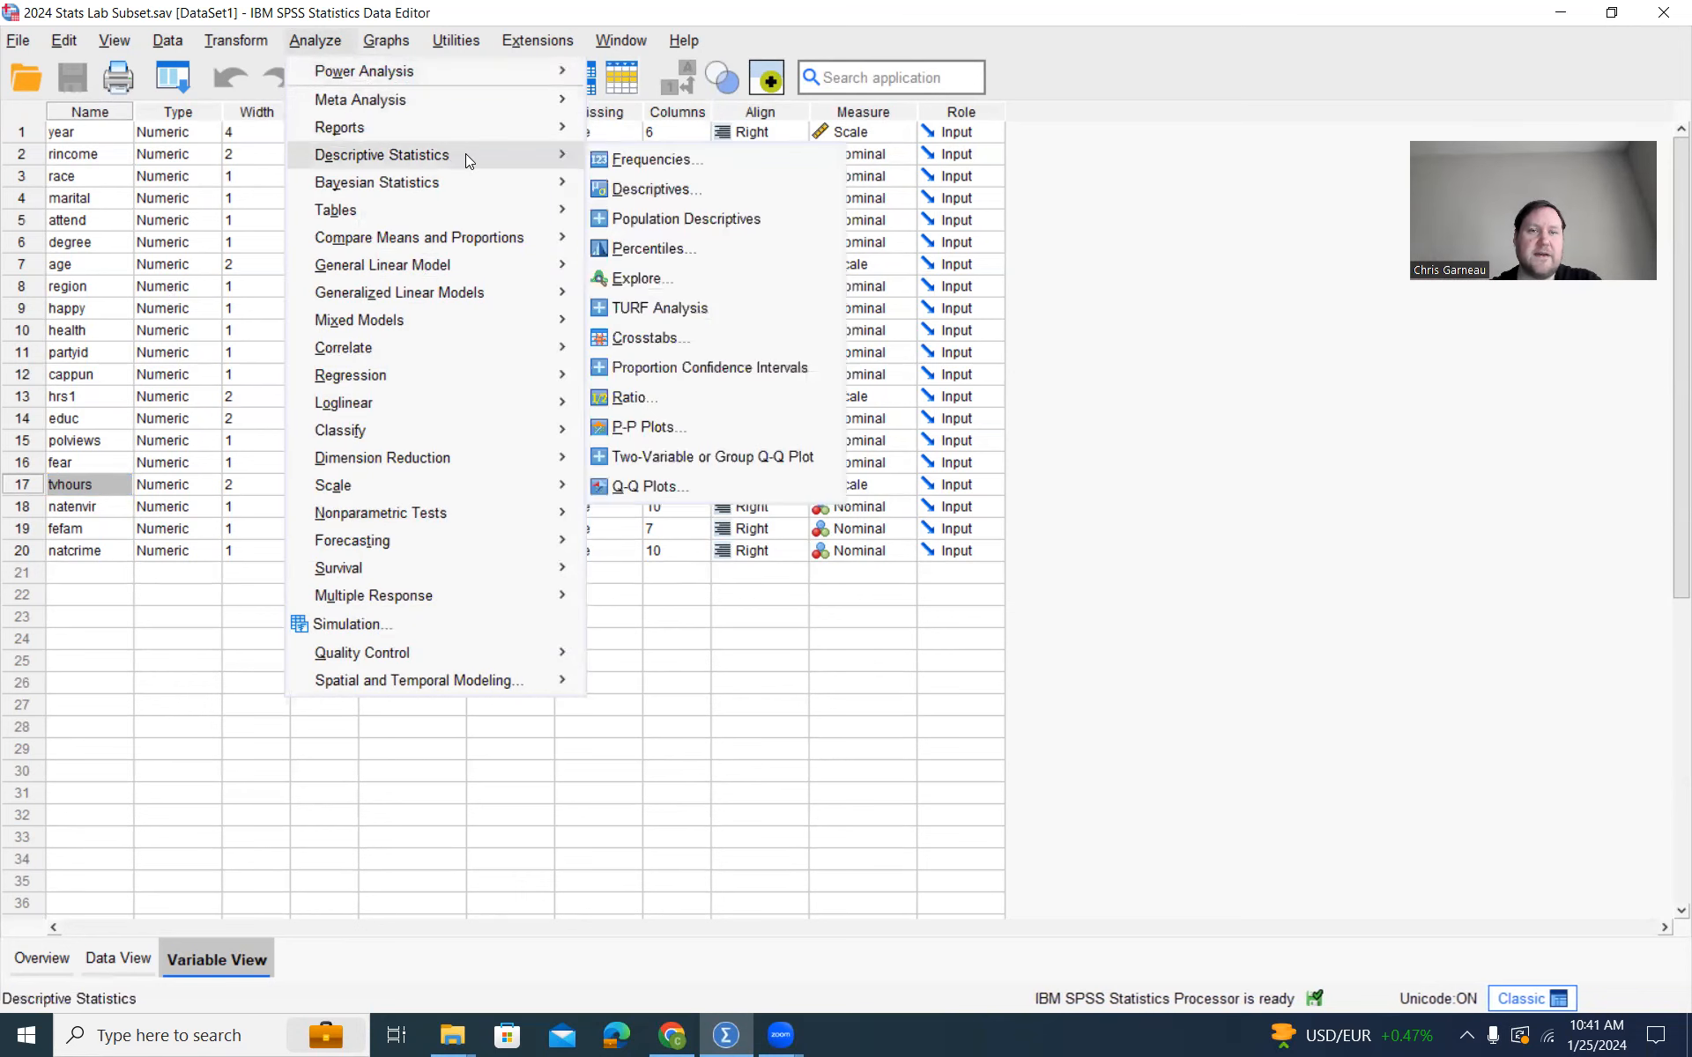
pyautogui.click(657, 189)
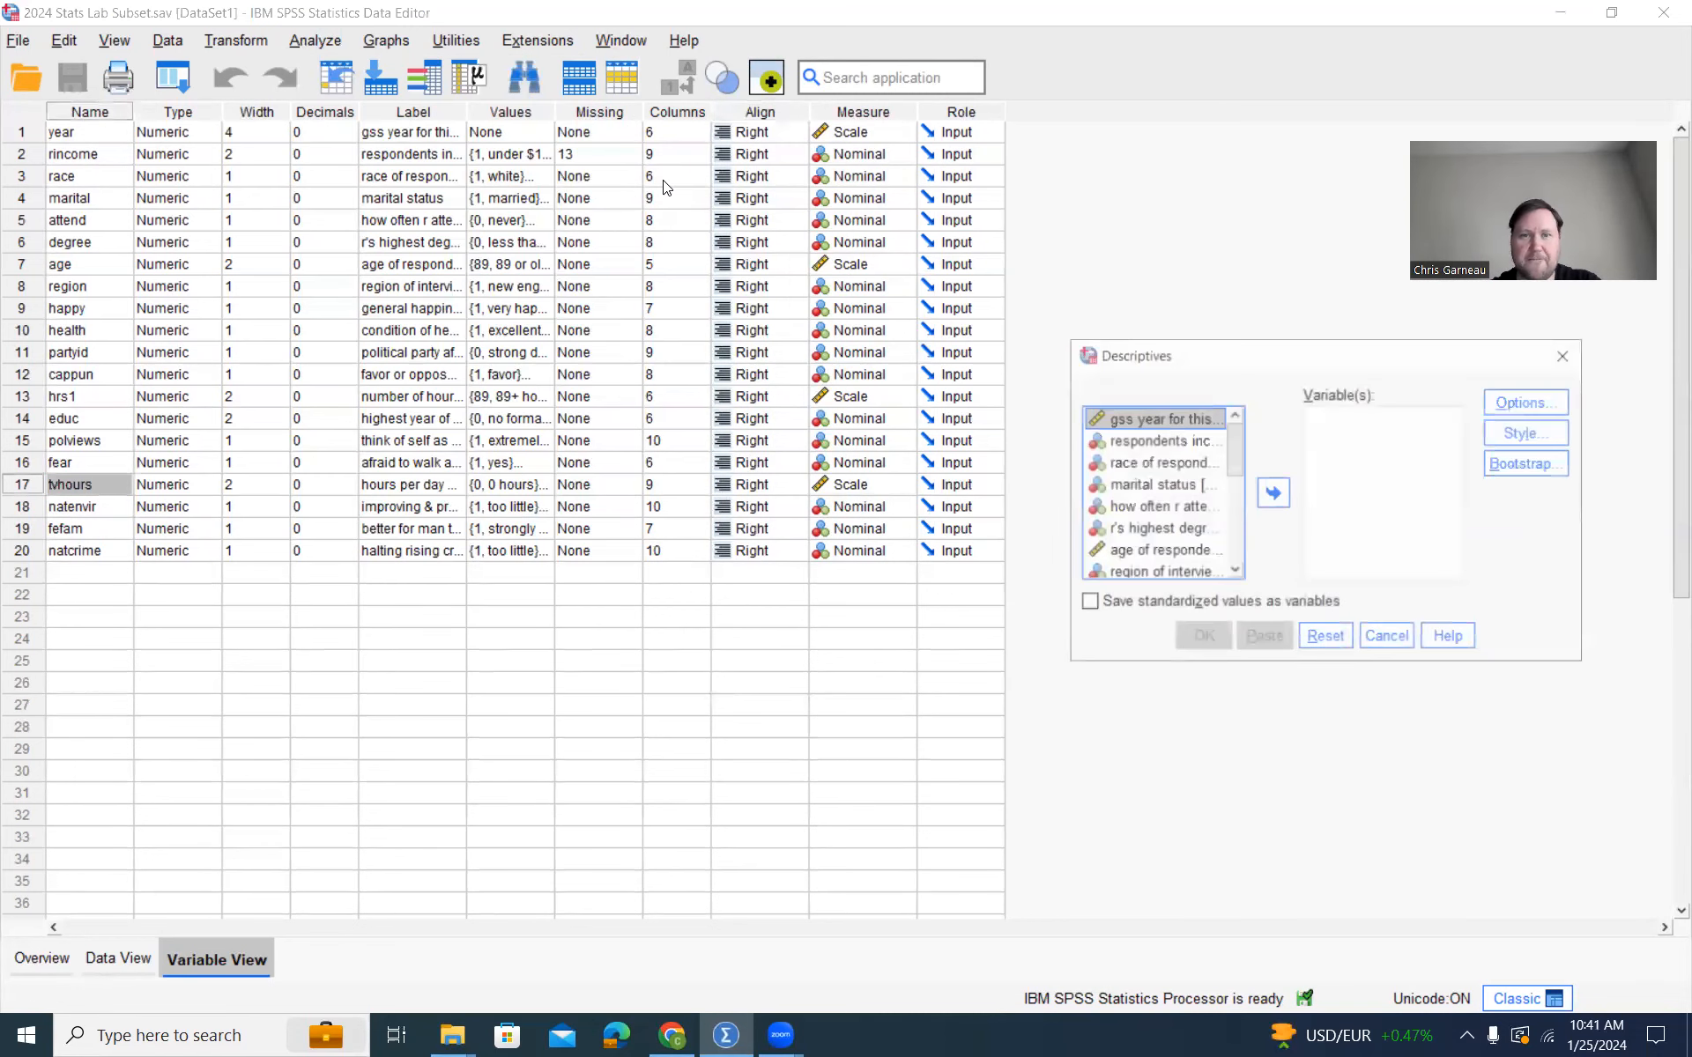
pyautogui.rightClick(1145, 439)
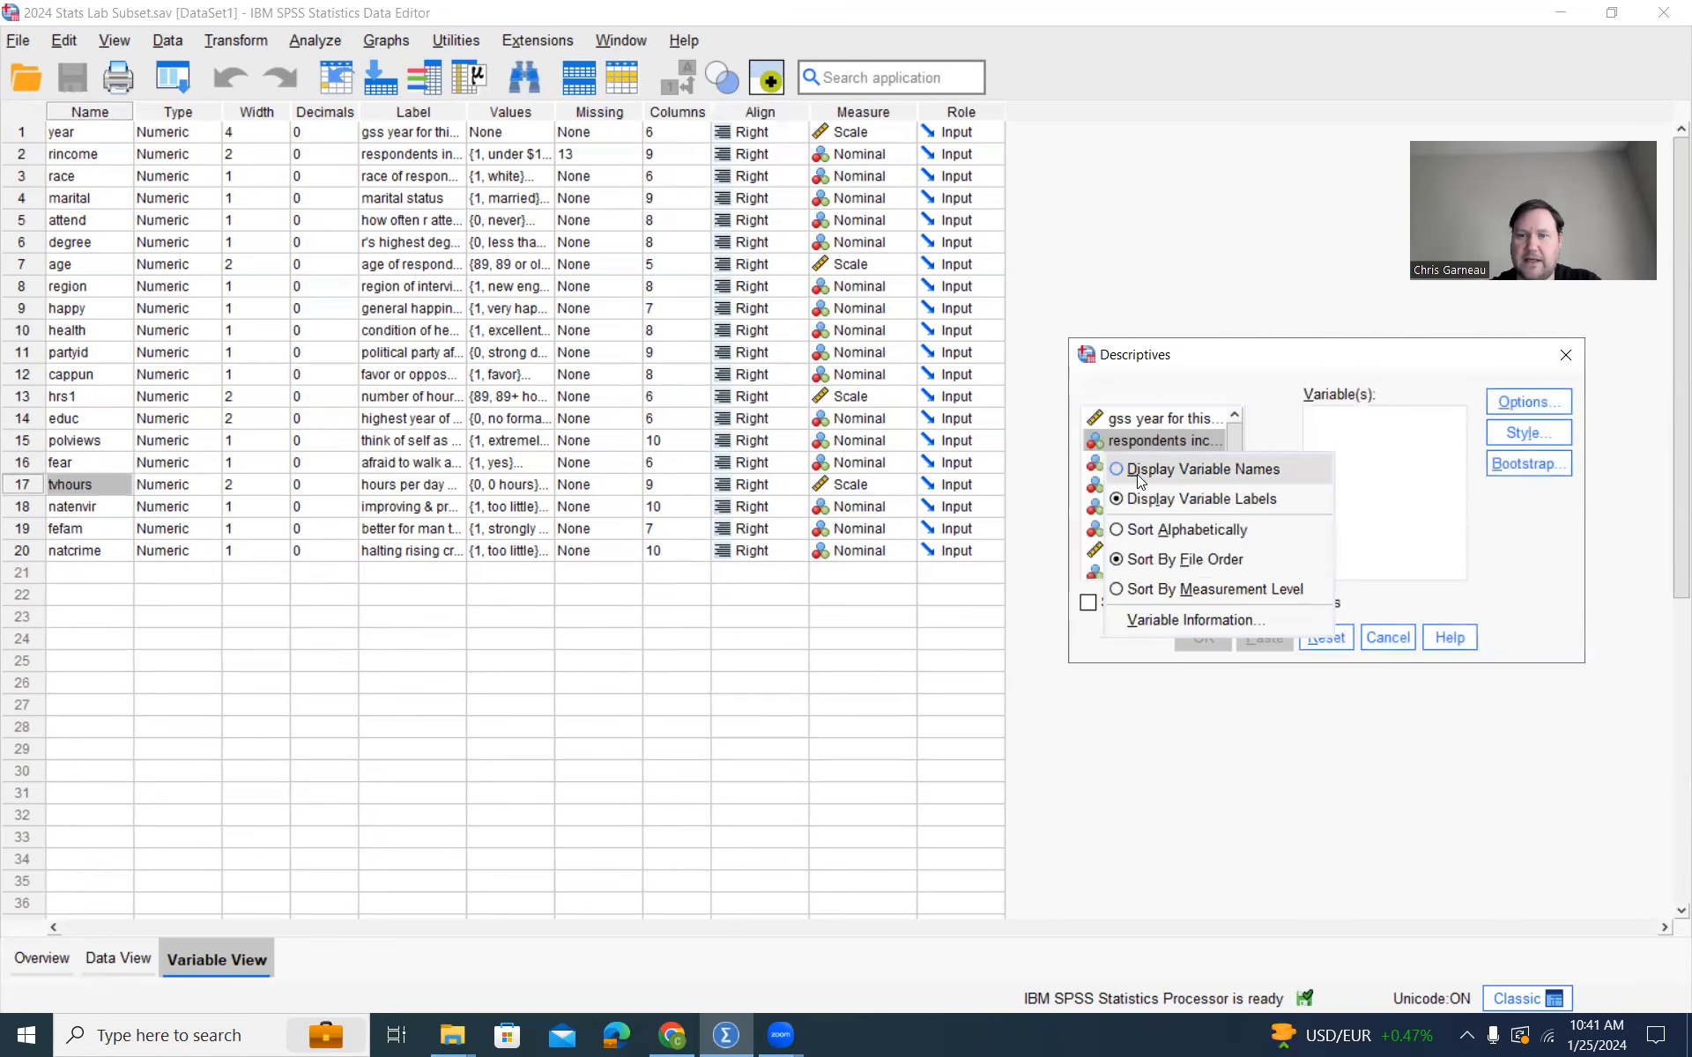
pyautogui.click(1146, 470)
pyautogui.rightClick(1149, 462)
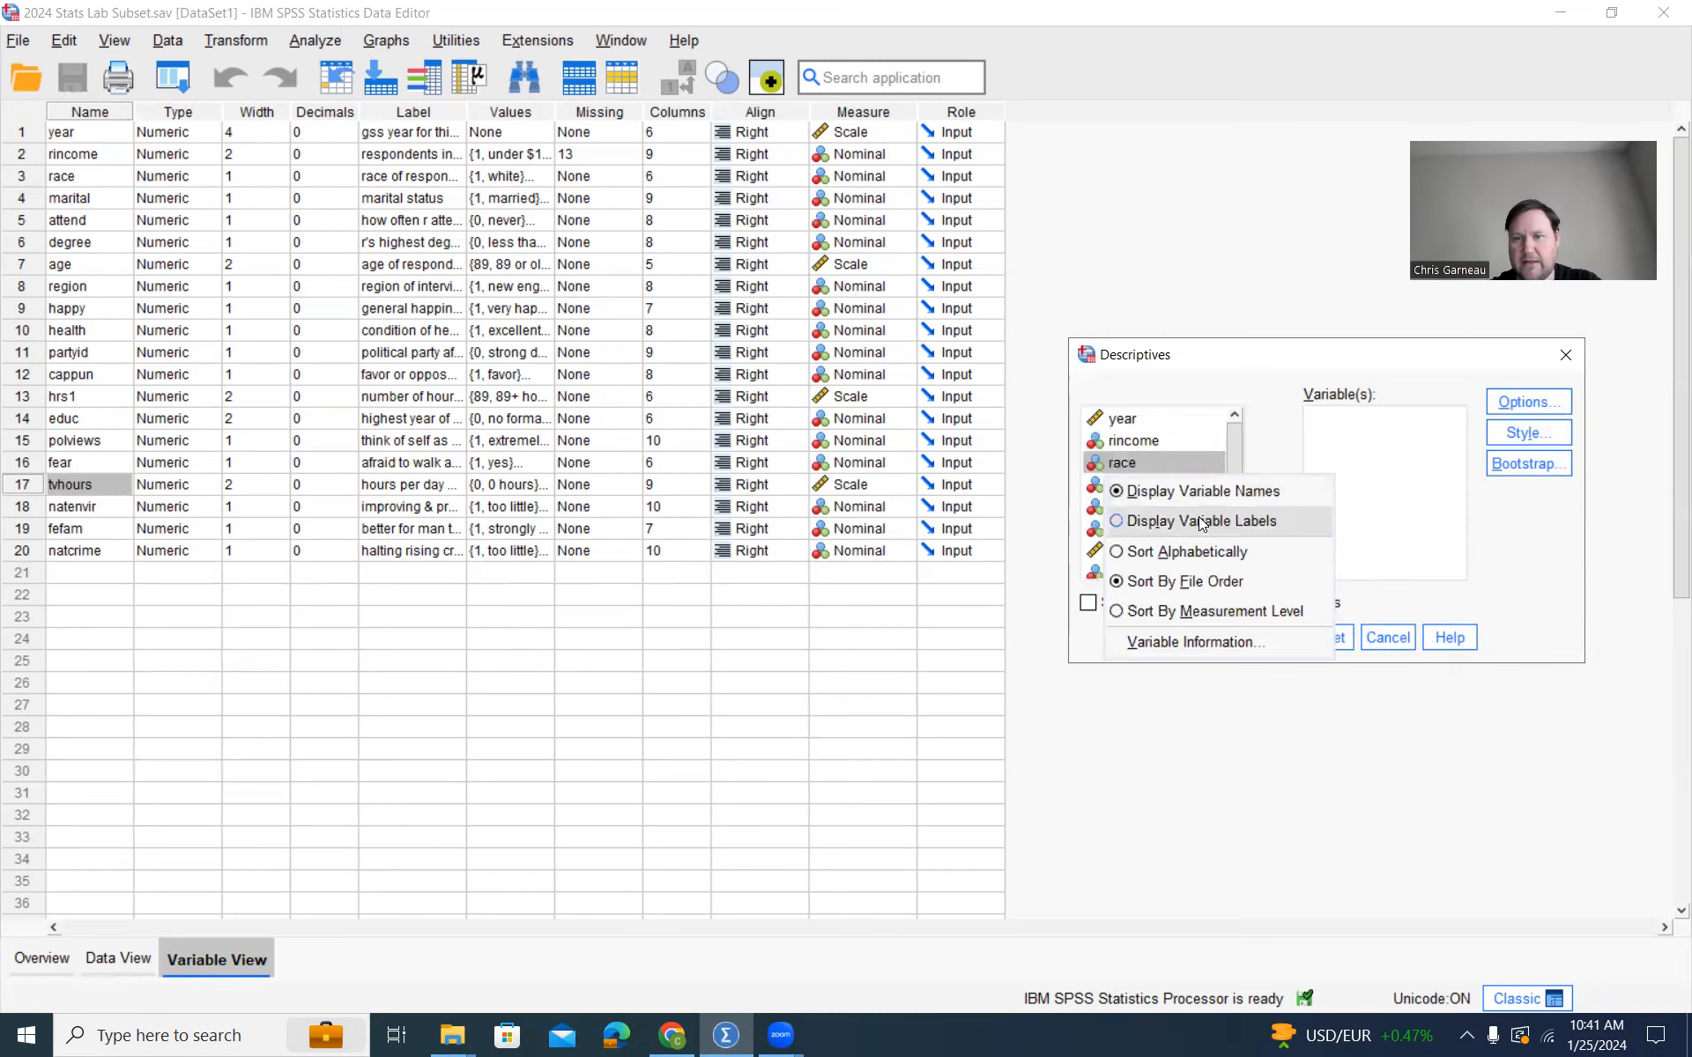
pyautogui.click(1209, 488)
# Step: Add tvhours as the analysis variable and run Descriptives on the full dataset
pyautogui.scroll(-4, 1209, 484)
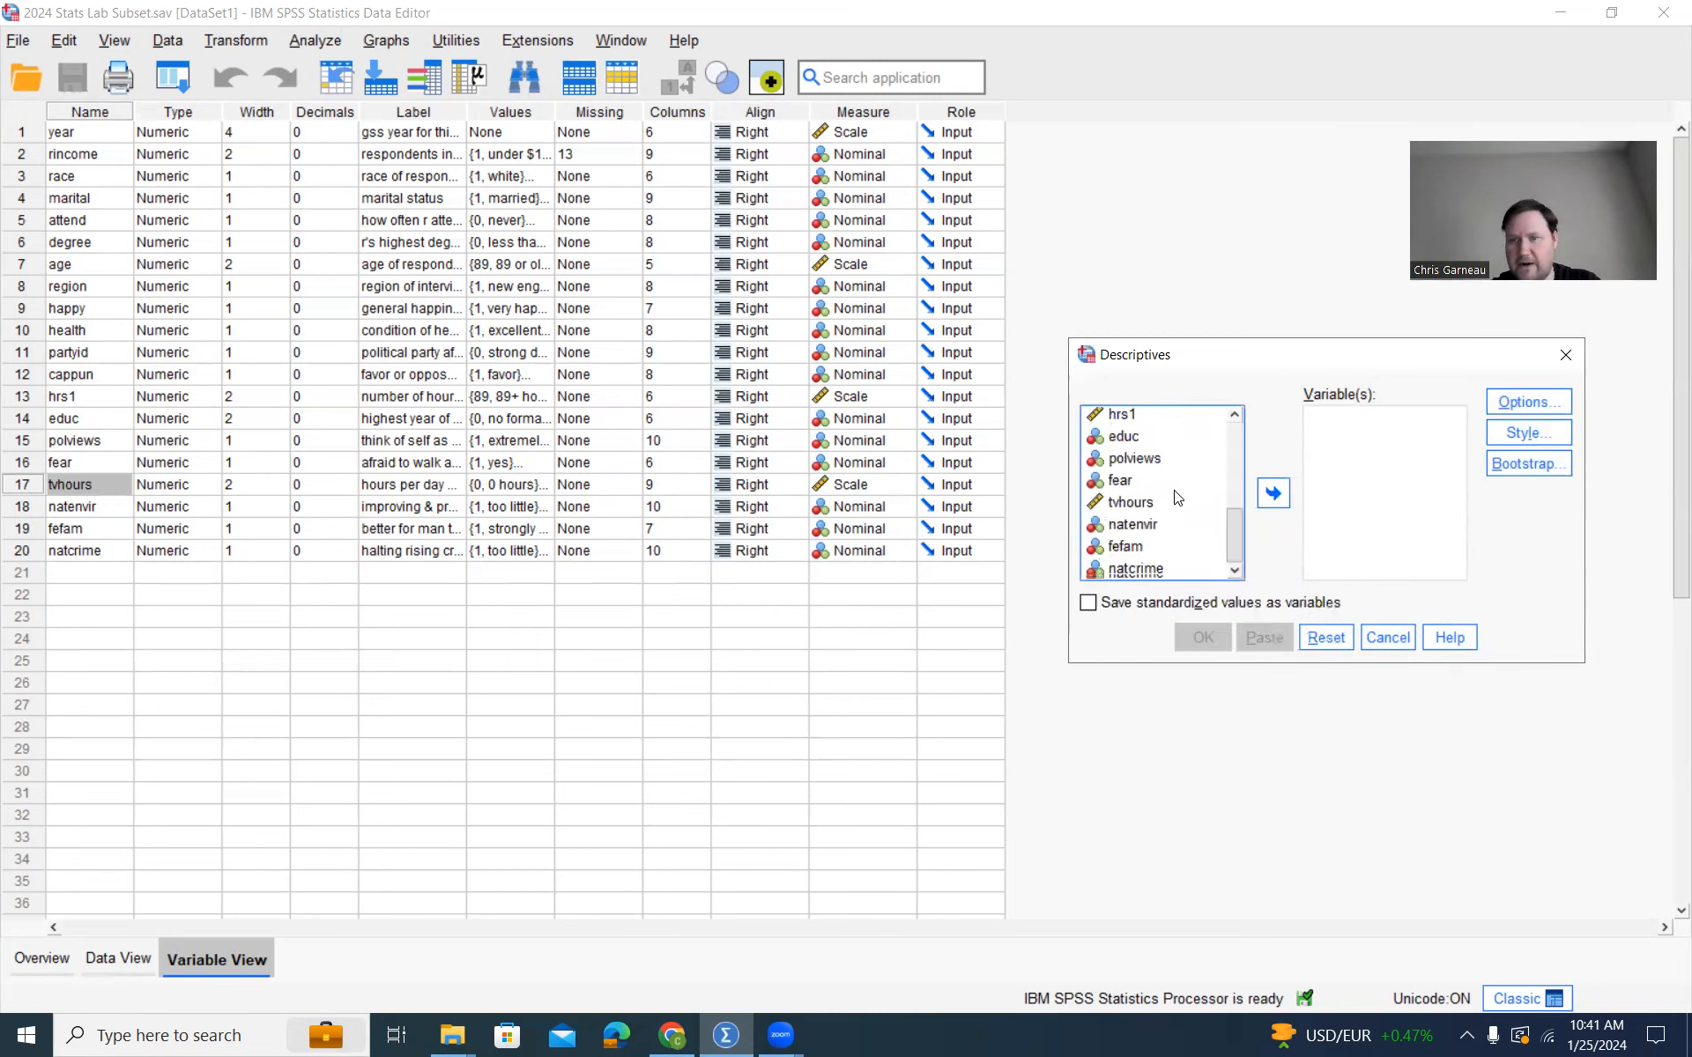
pyautogui.click(1150, 502)
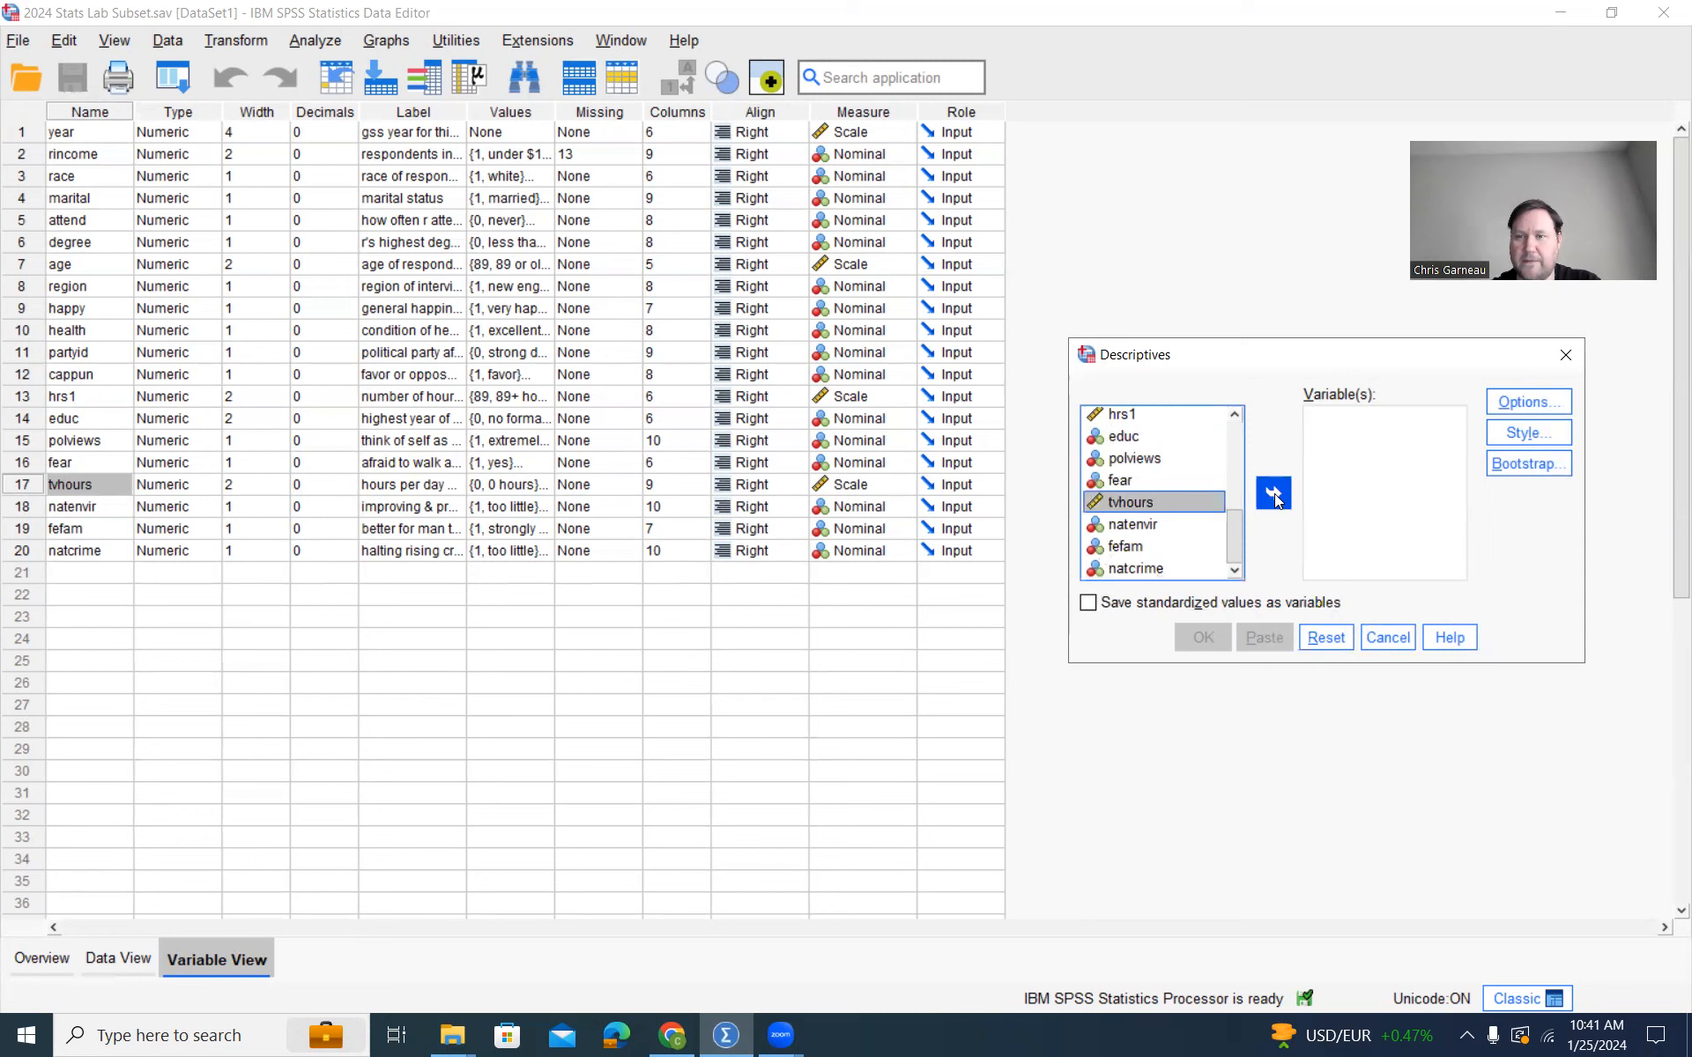
pyautogui.click(1274, 493)
pyautogui.click(1204, 637)
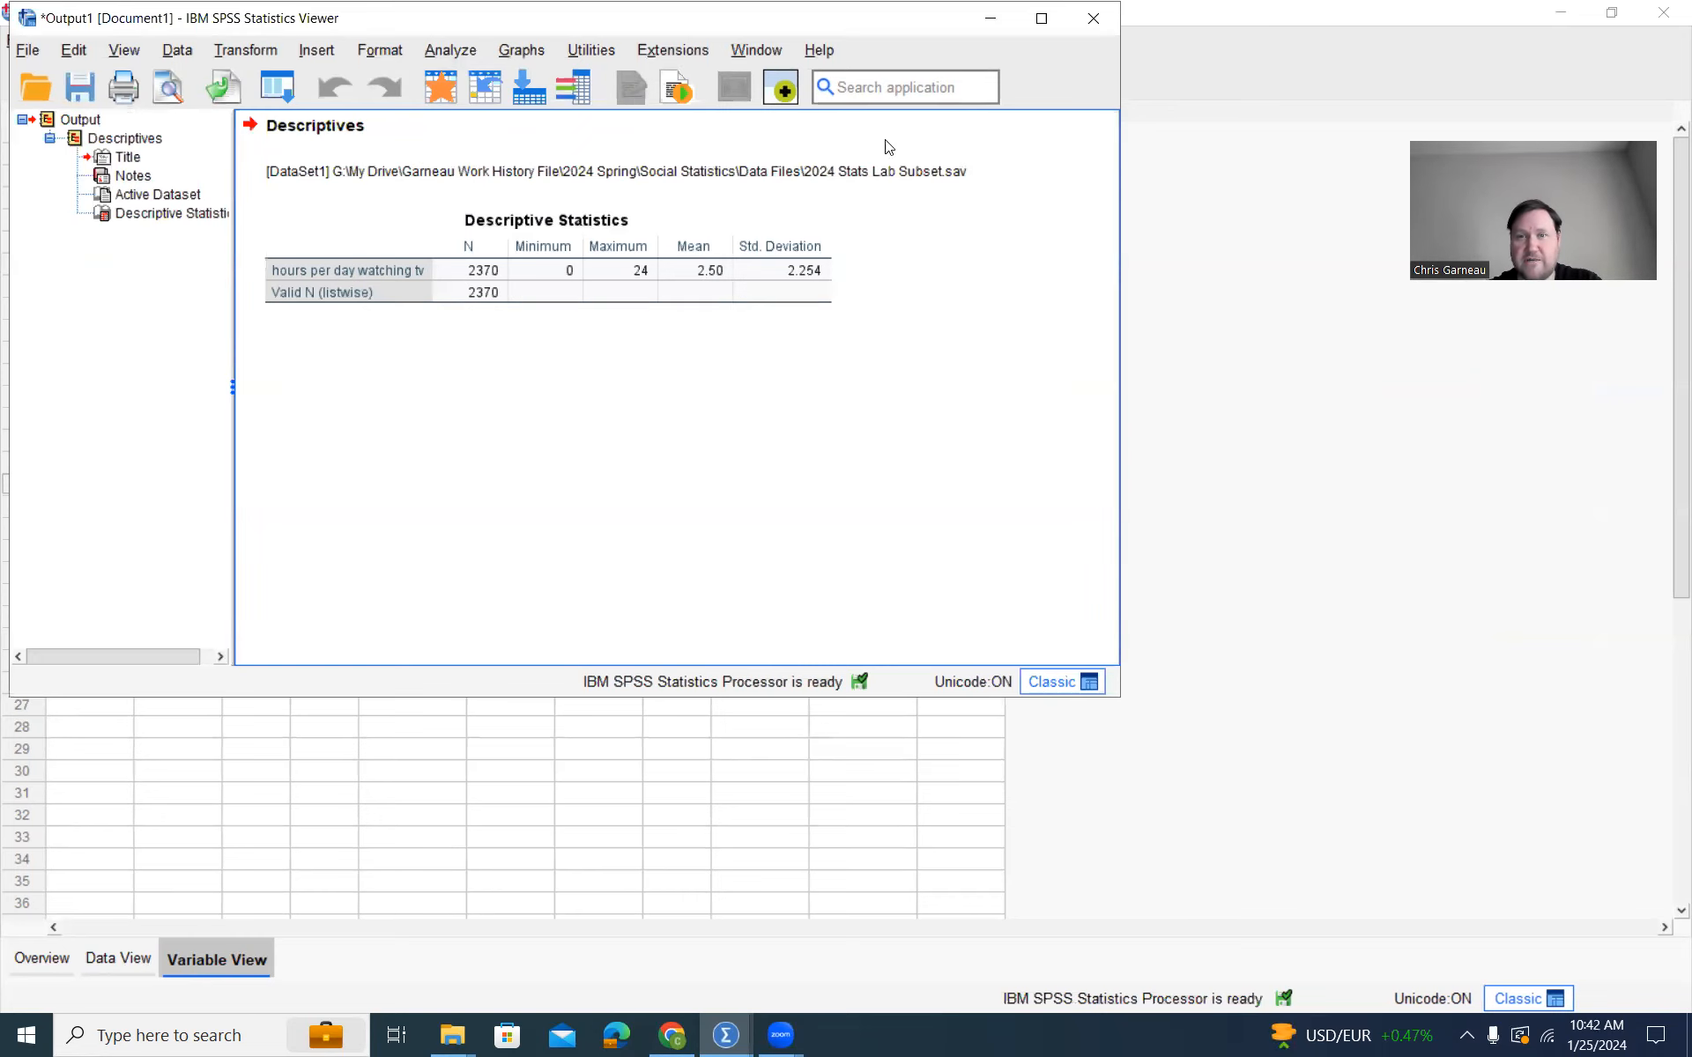
# Step: Return to the data window, open Split File and show its variables by name
pyautogui.click(990, 17)
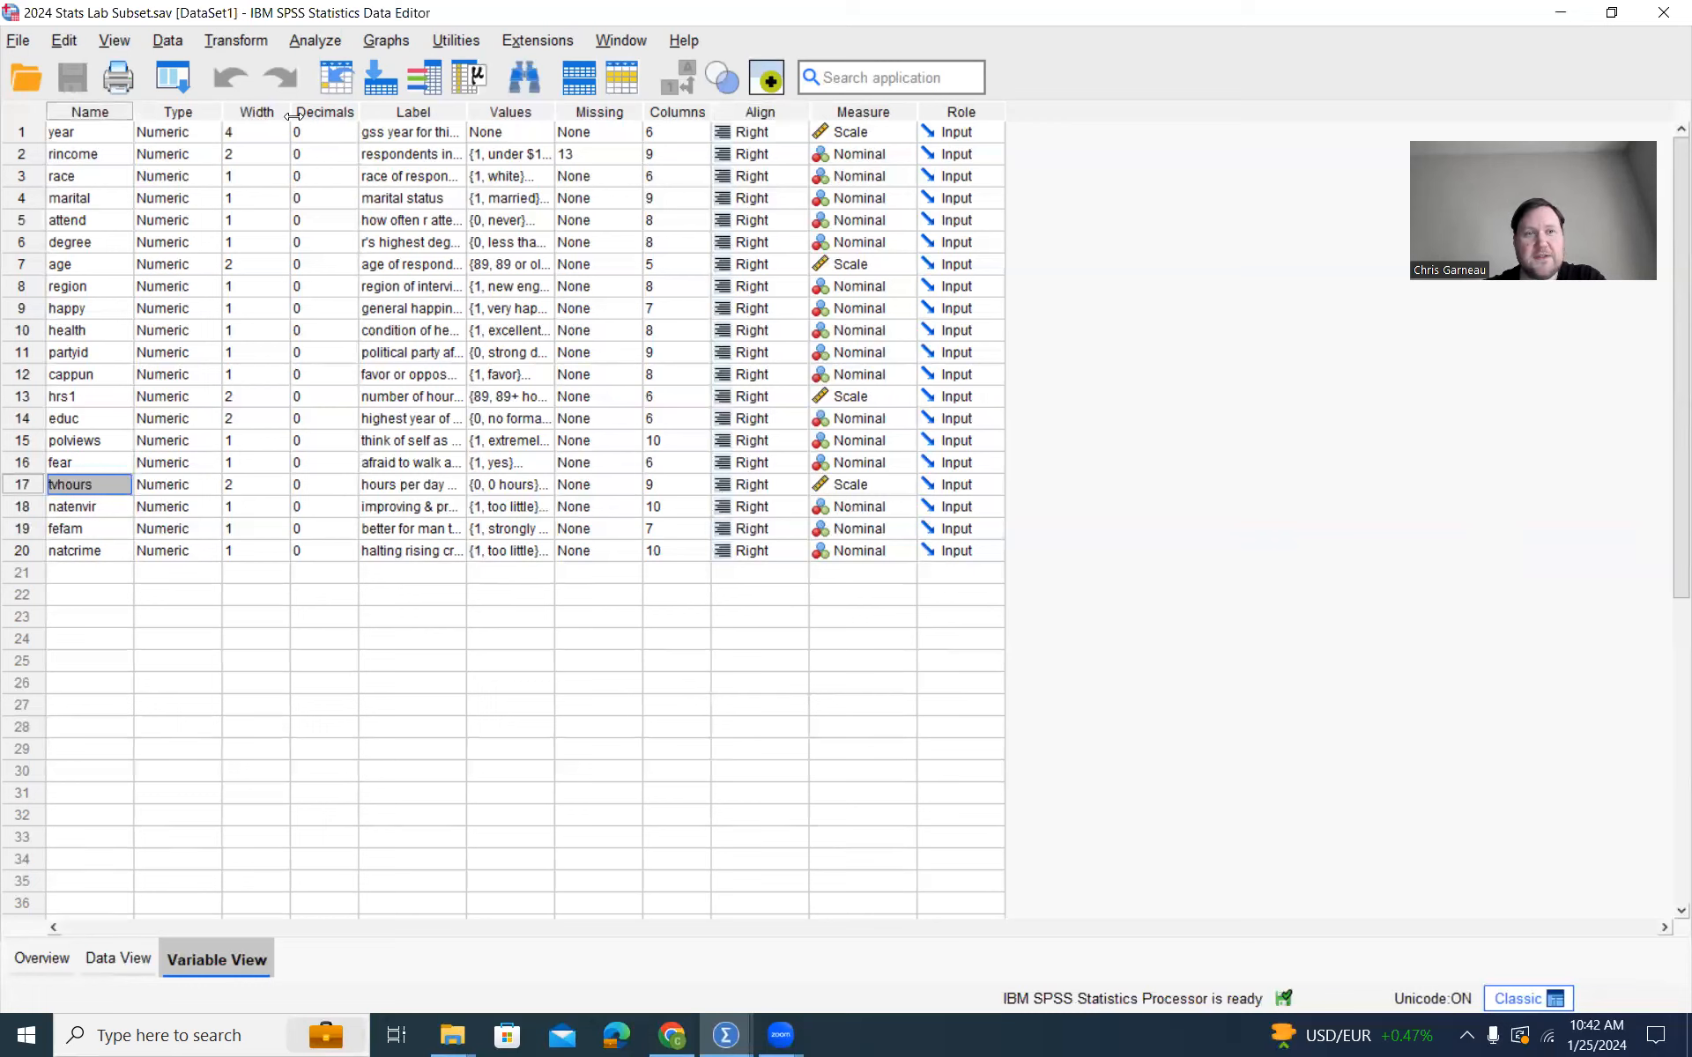
pyautogui.click(175, 41)
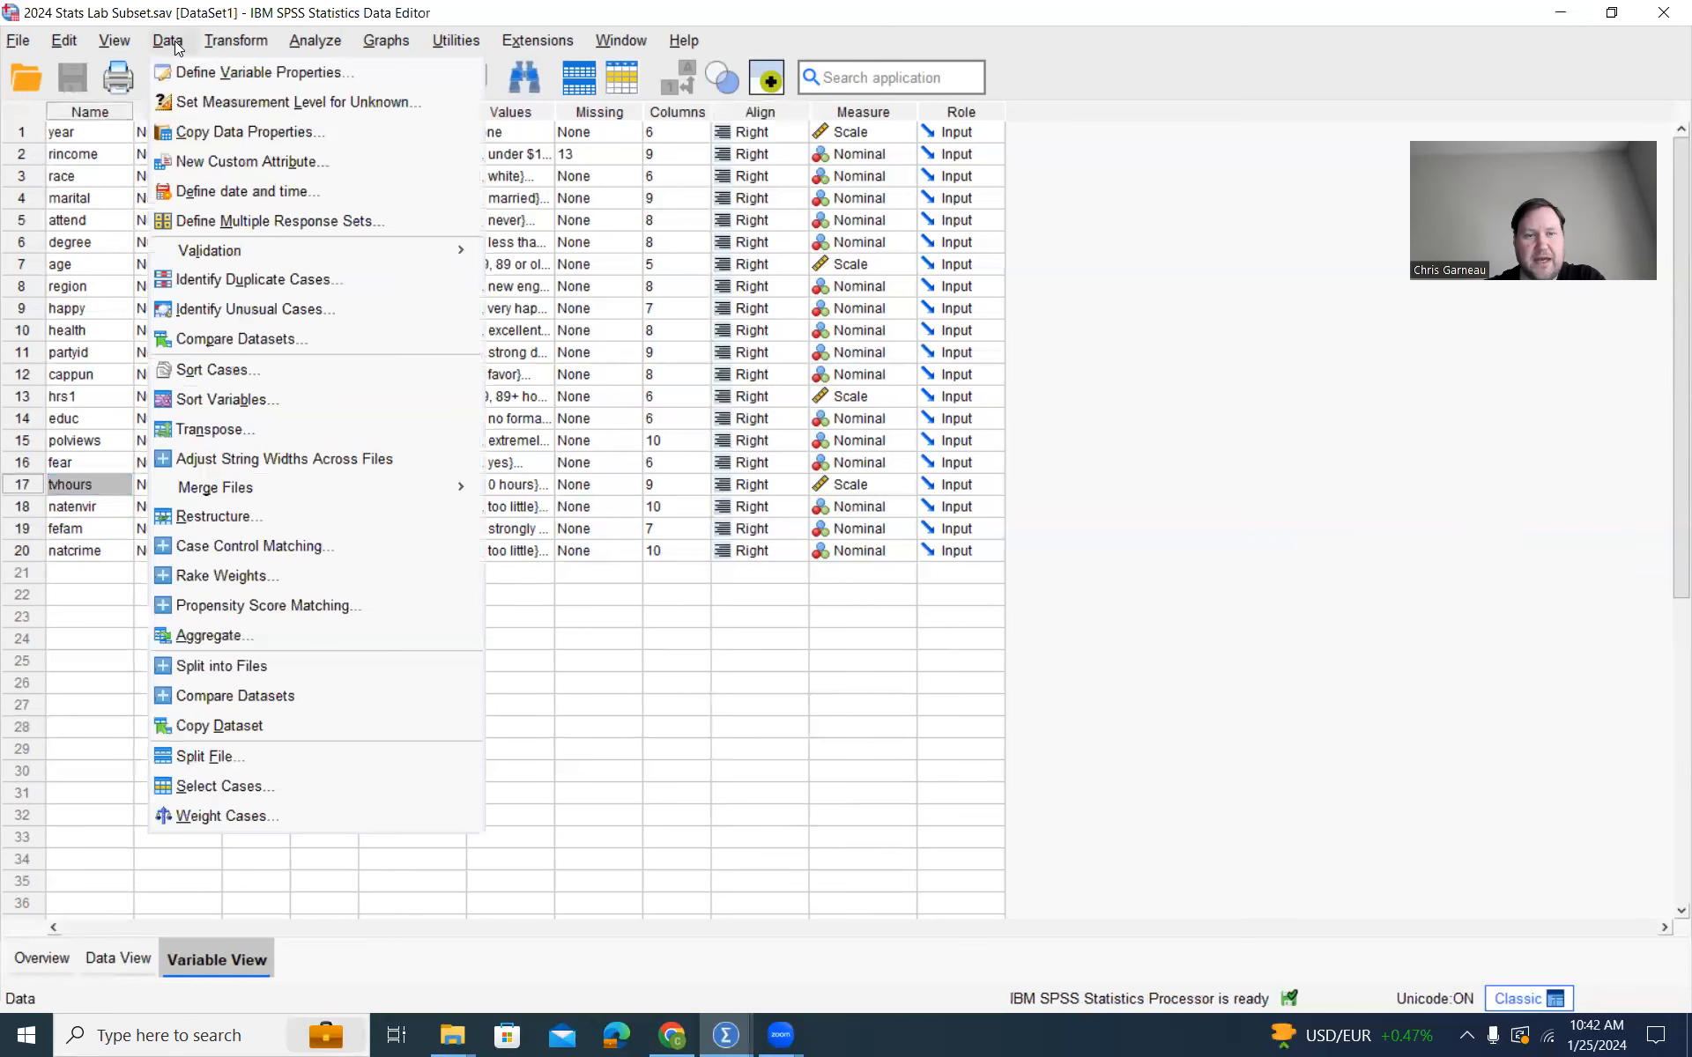
pyautogui.click(234, 759)
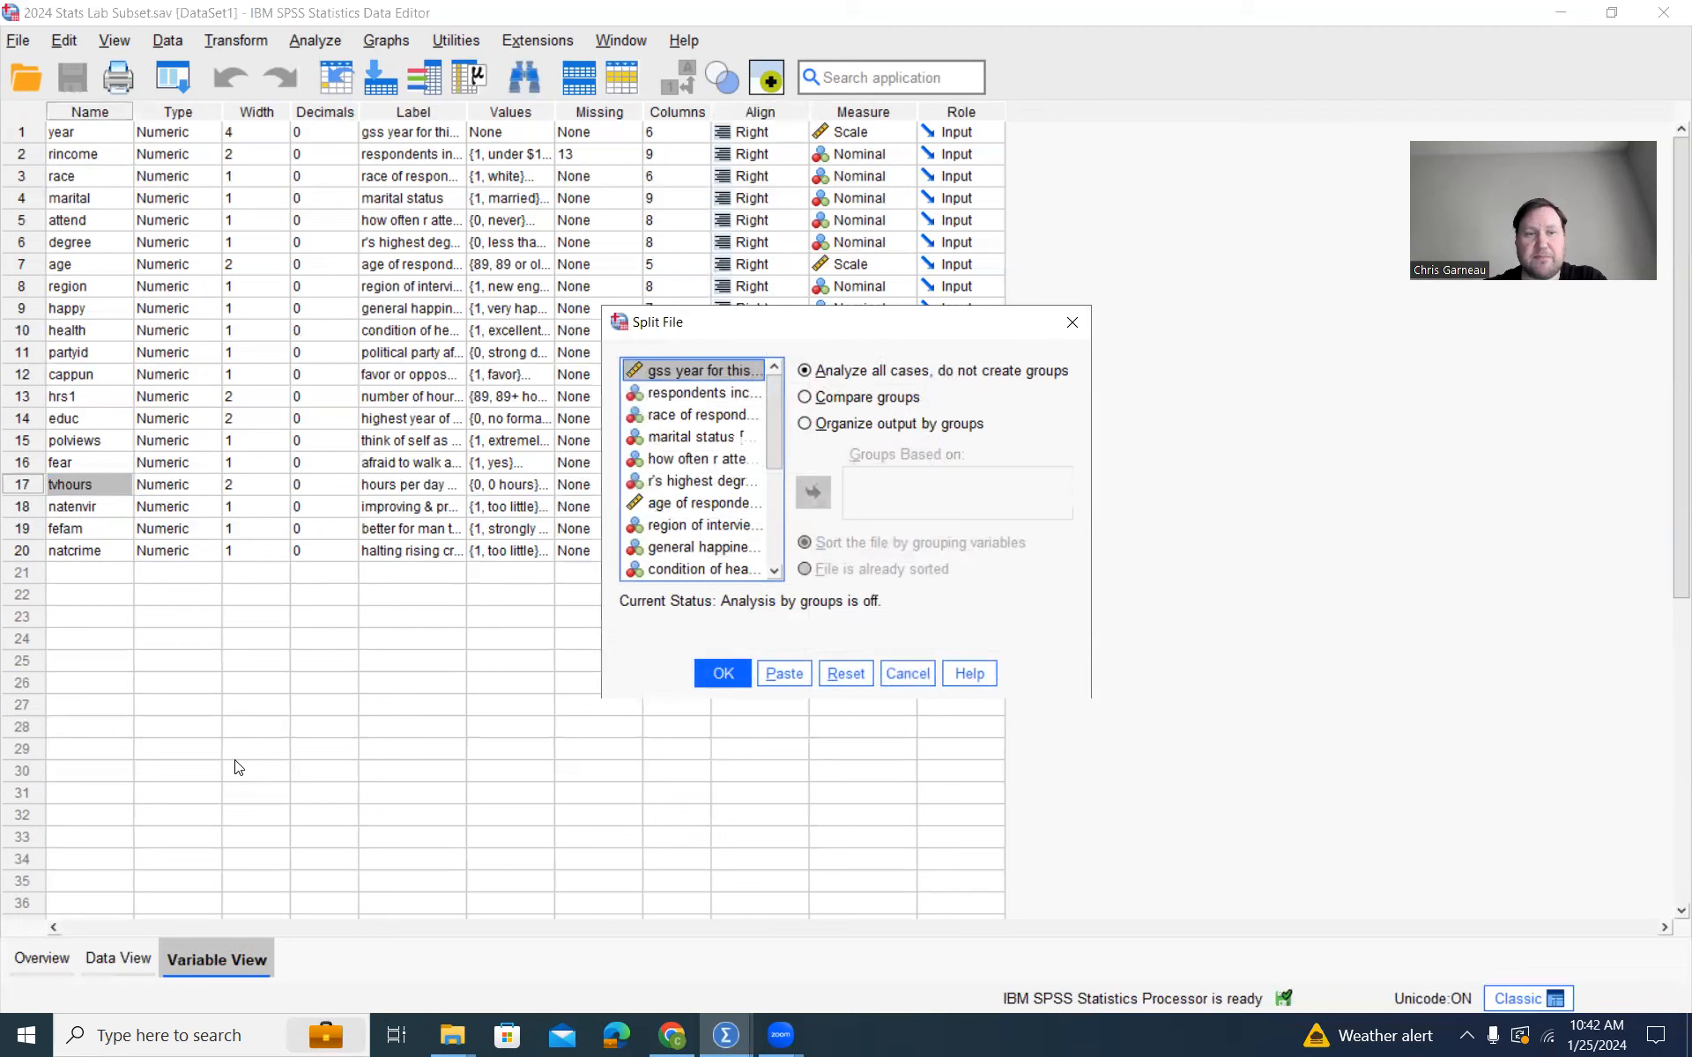
pyautogui.rightClick(672, 462)
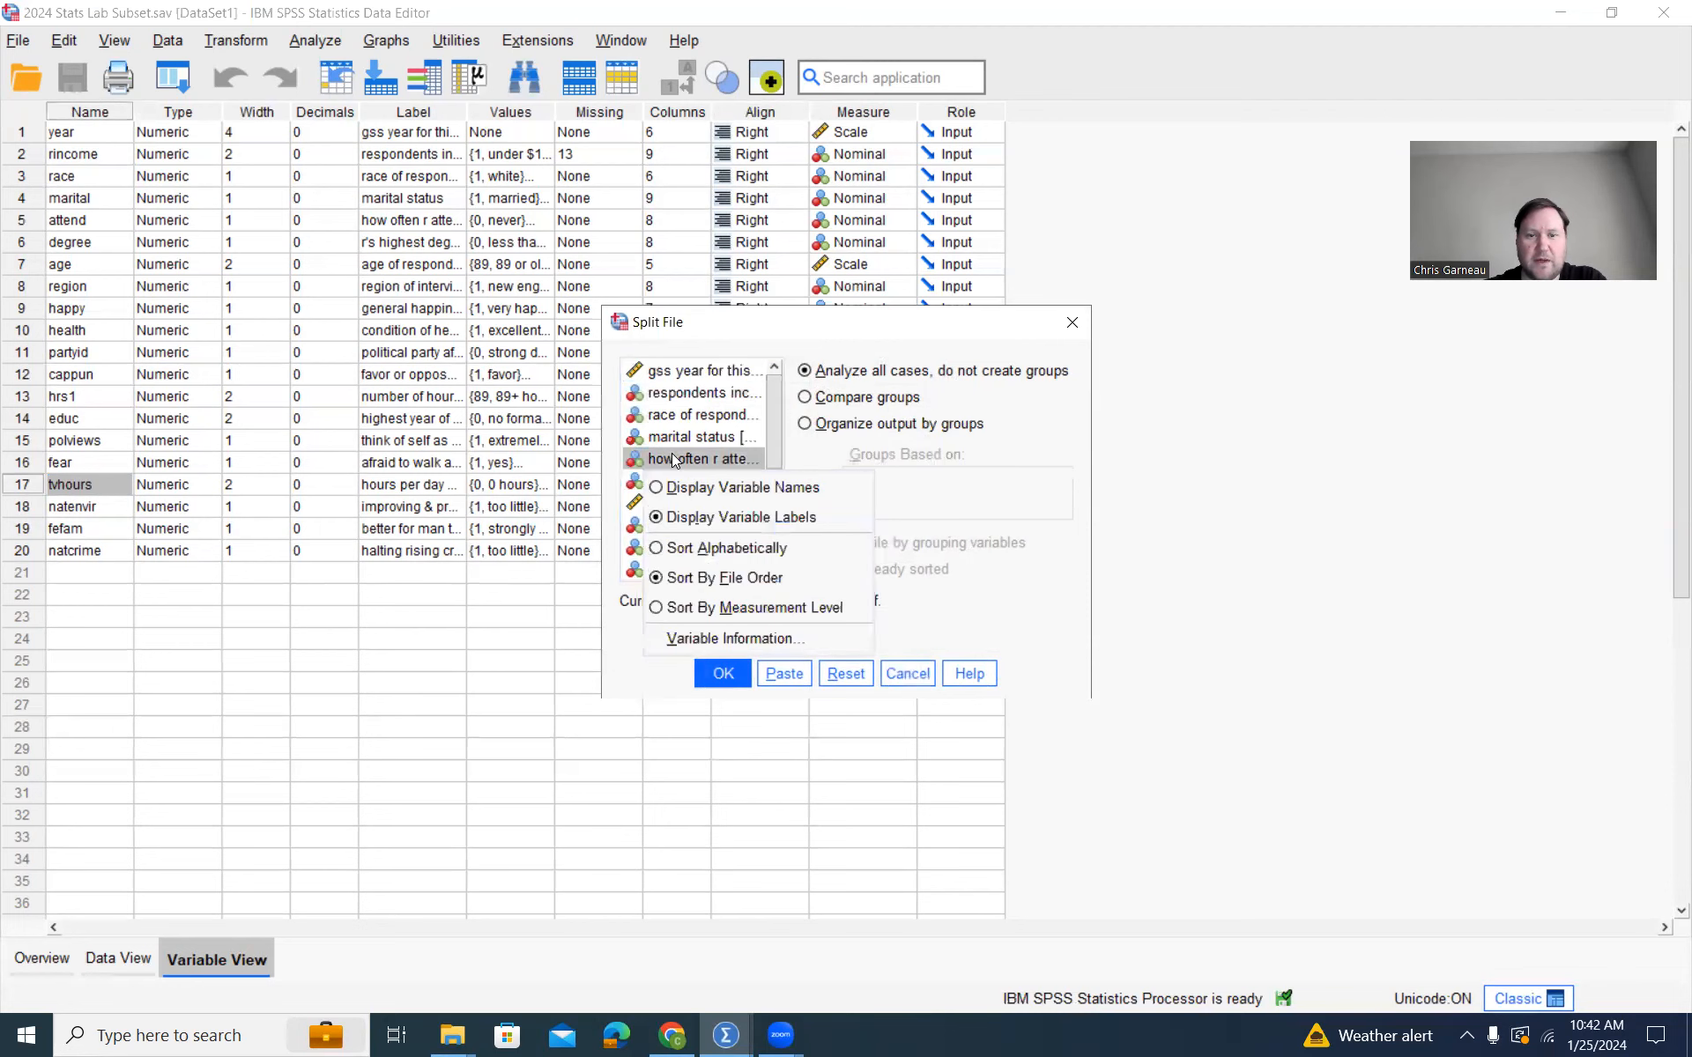
pyautogui.click(693, 490)
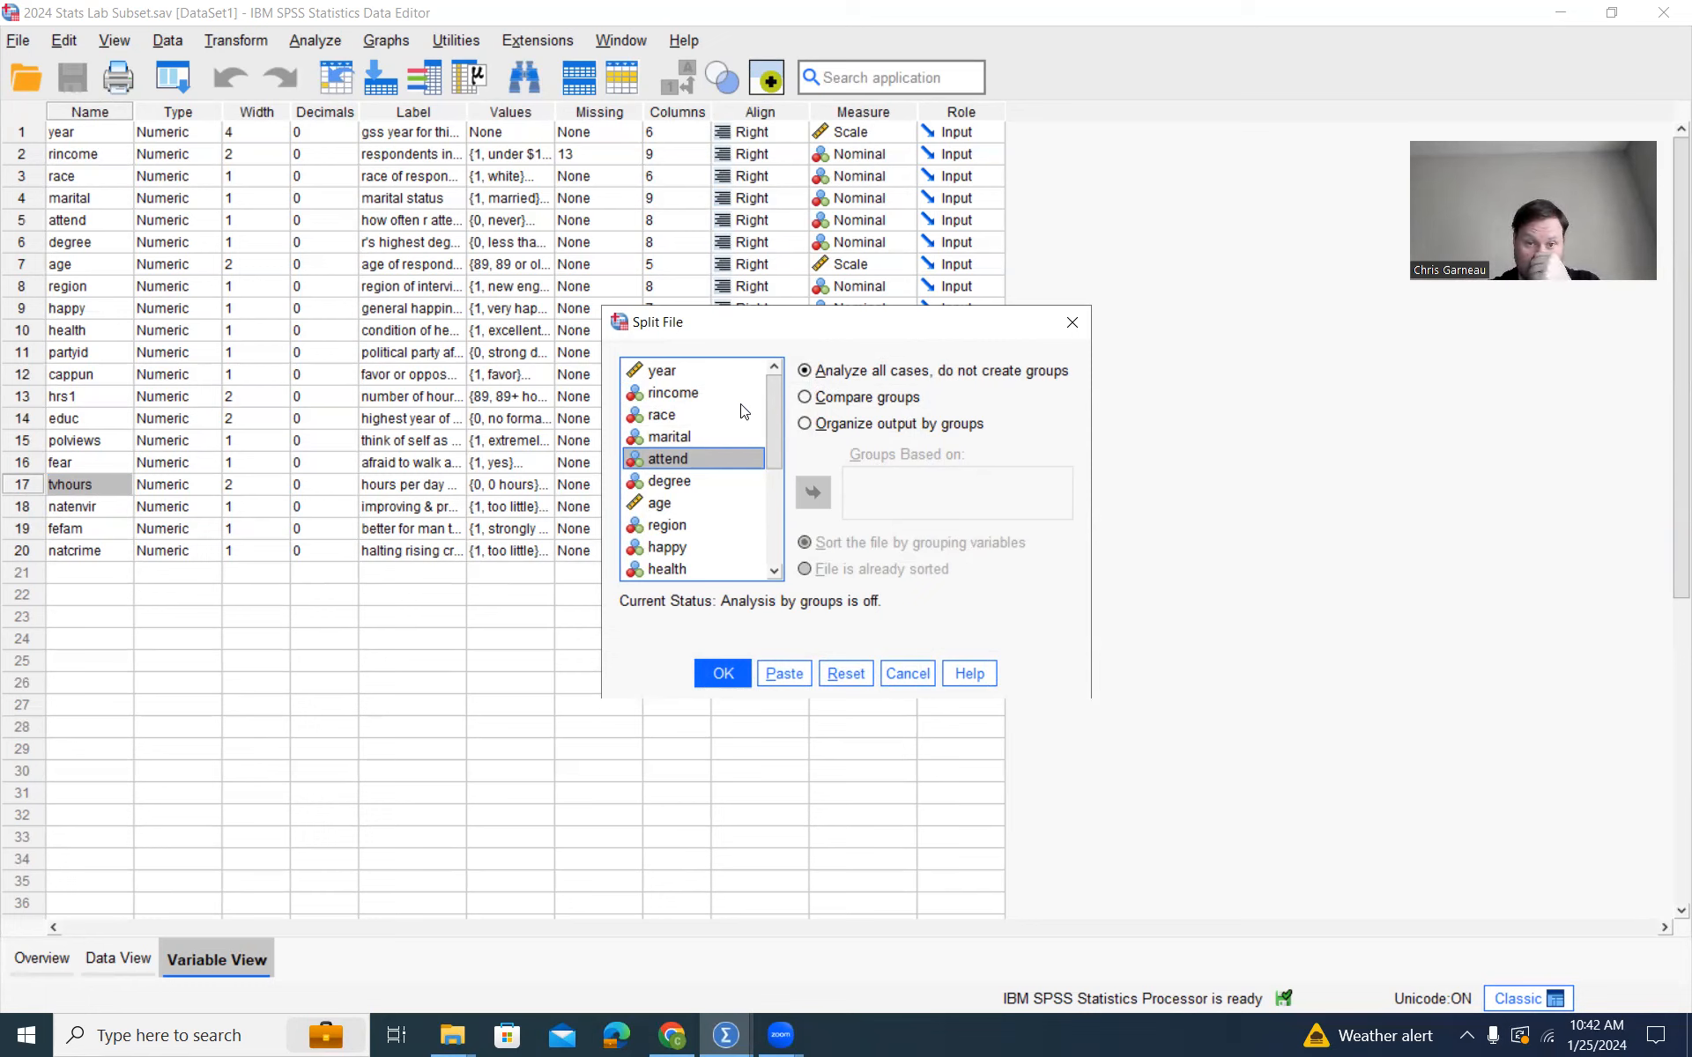
# Step: Split the file with the Compare groups option, using happy as the grouping variable
pyautogui.scroll(-1, 706, 467)
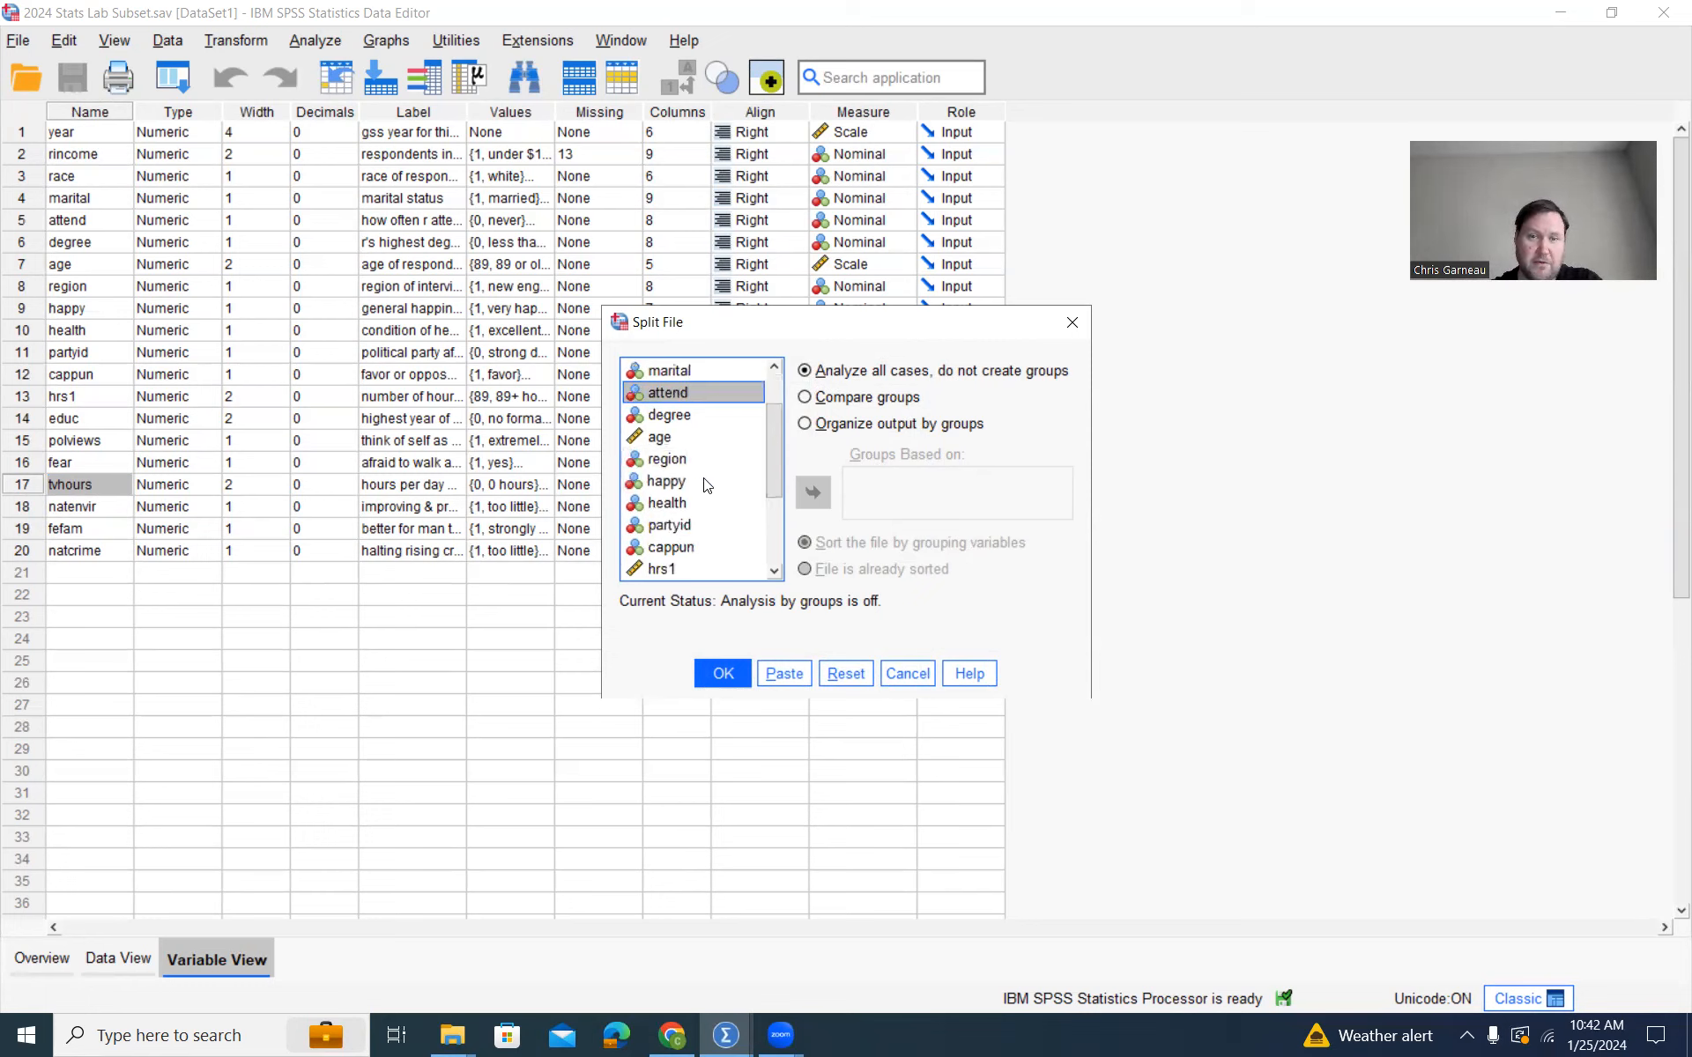
pyautogui.click(704, 483)
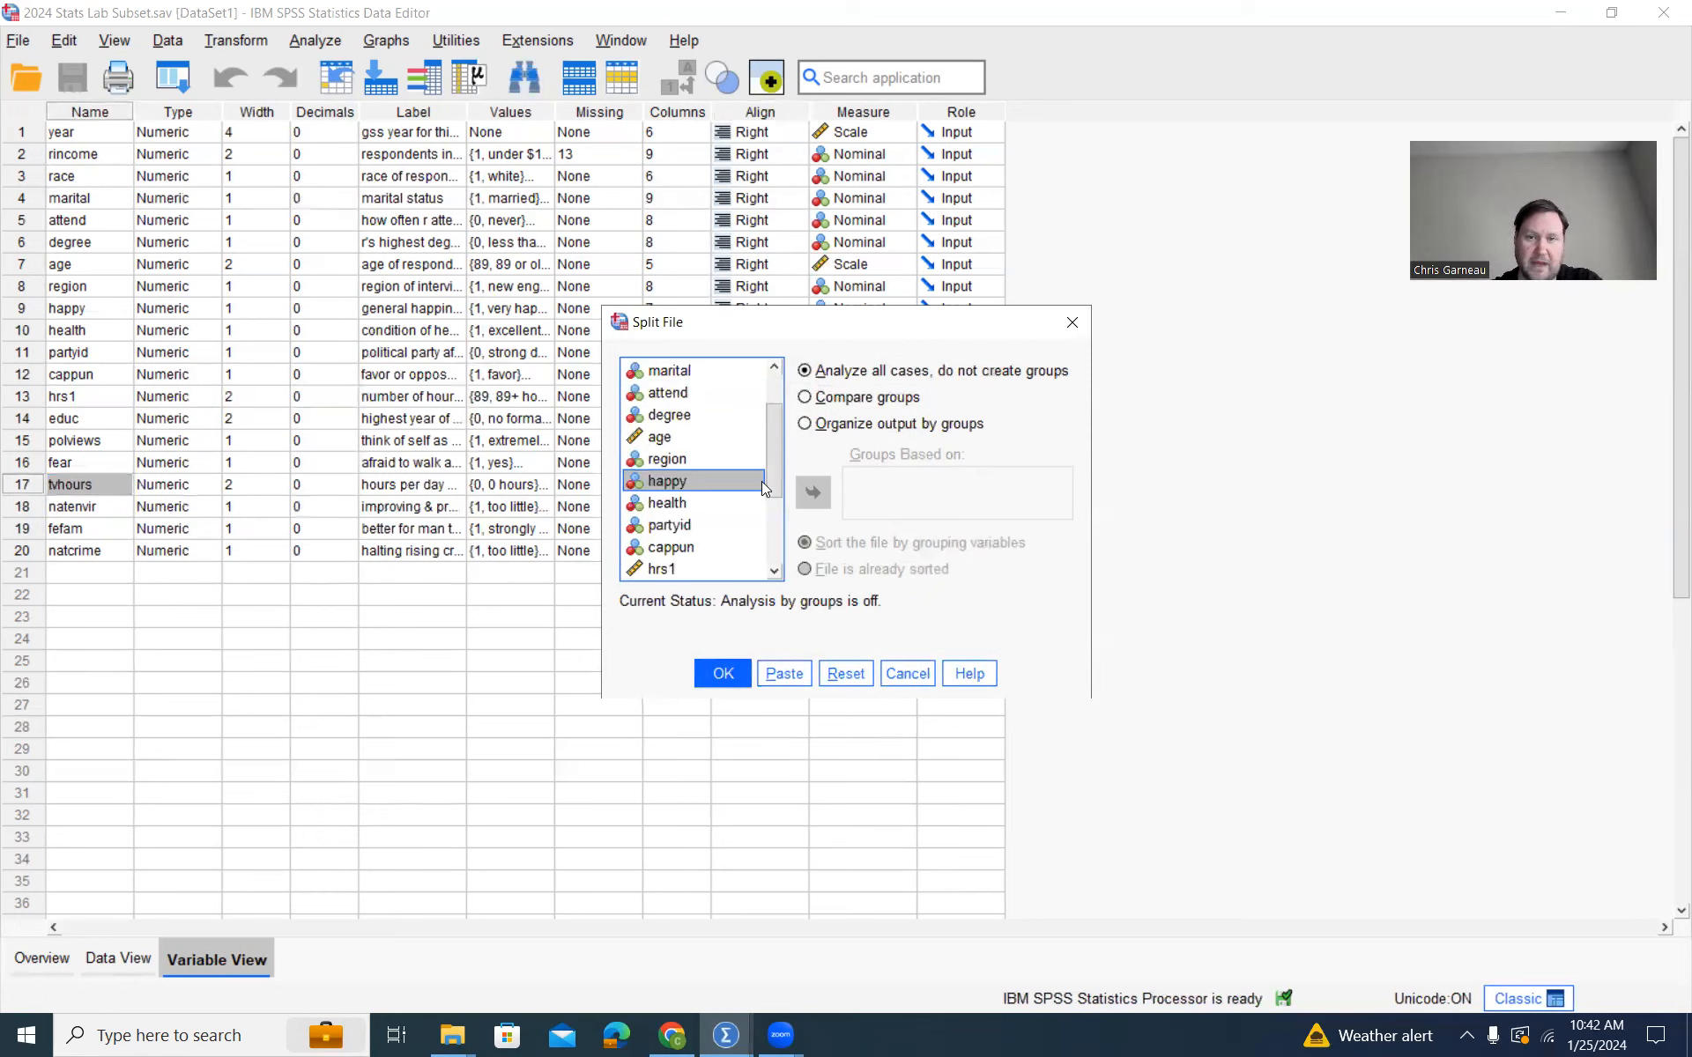
pyautogui.click(804, 398)
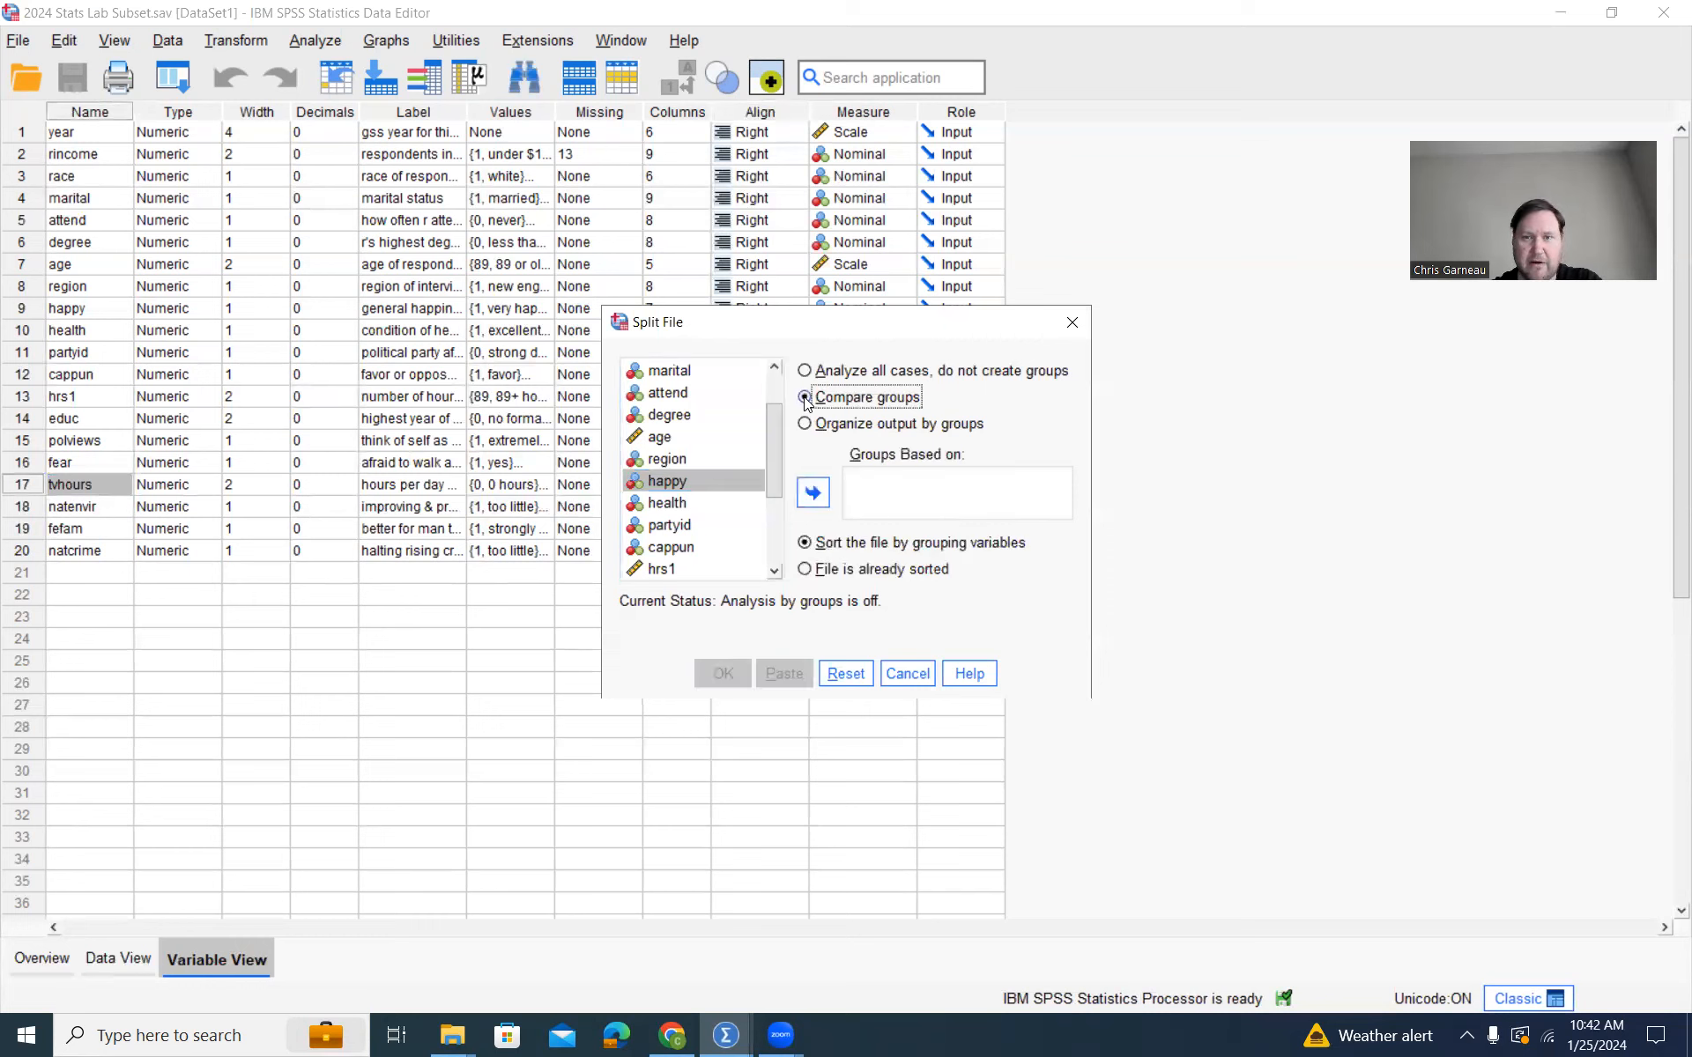
pyautogui.click(813, 492)
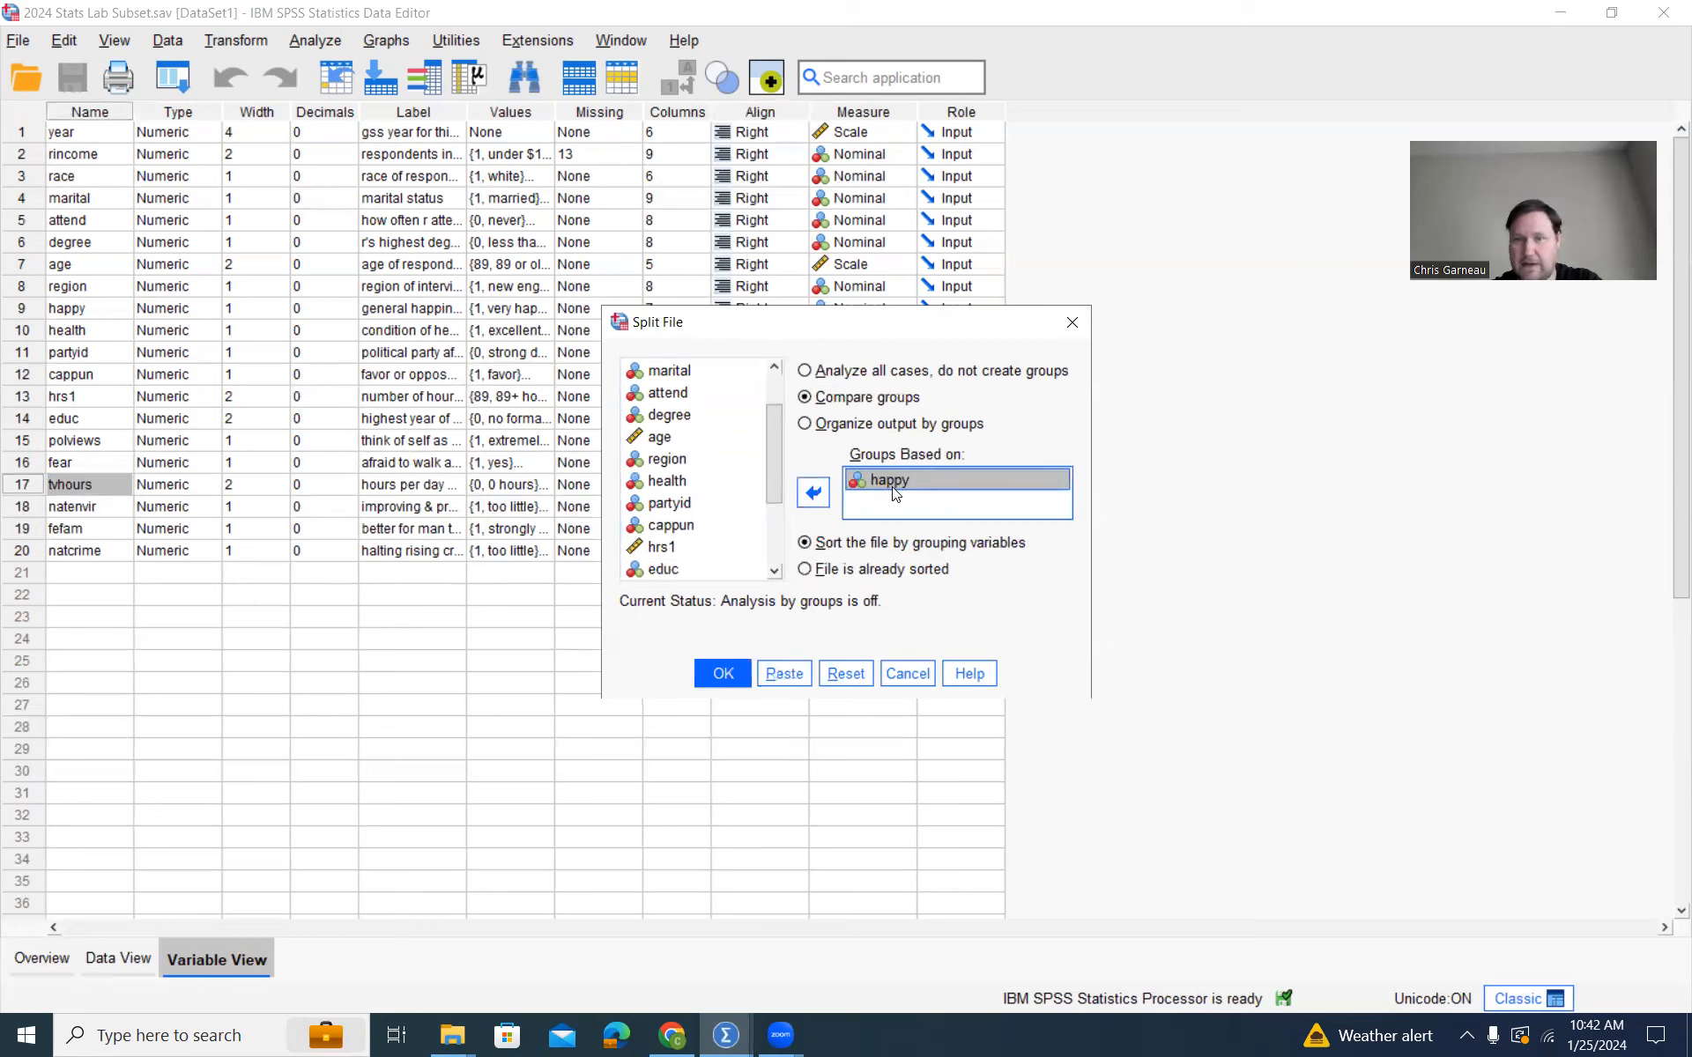
pyautogui.click(726, 674)
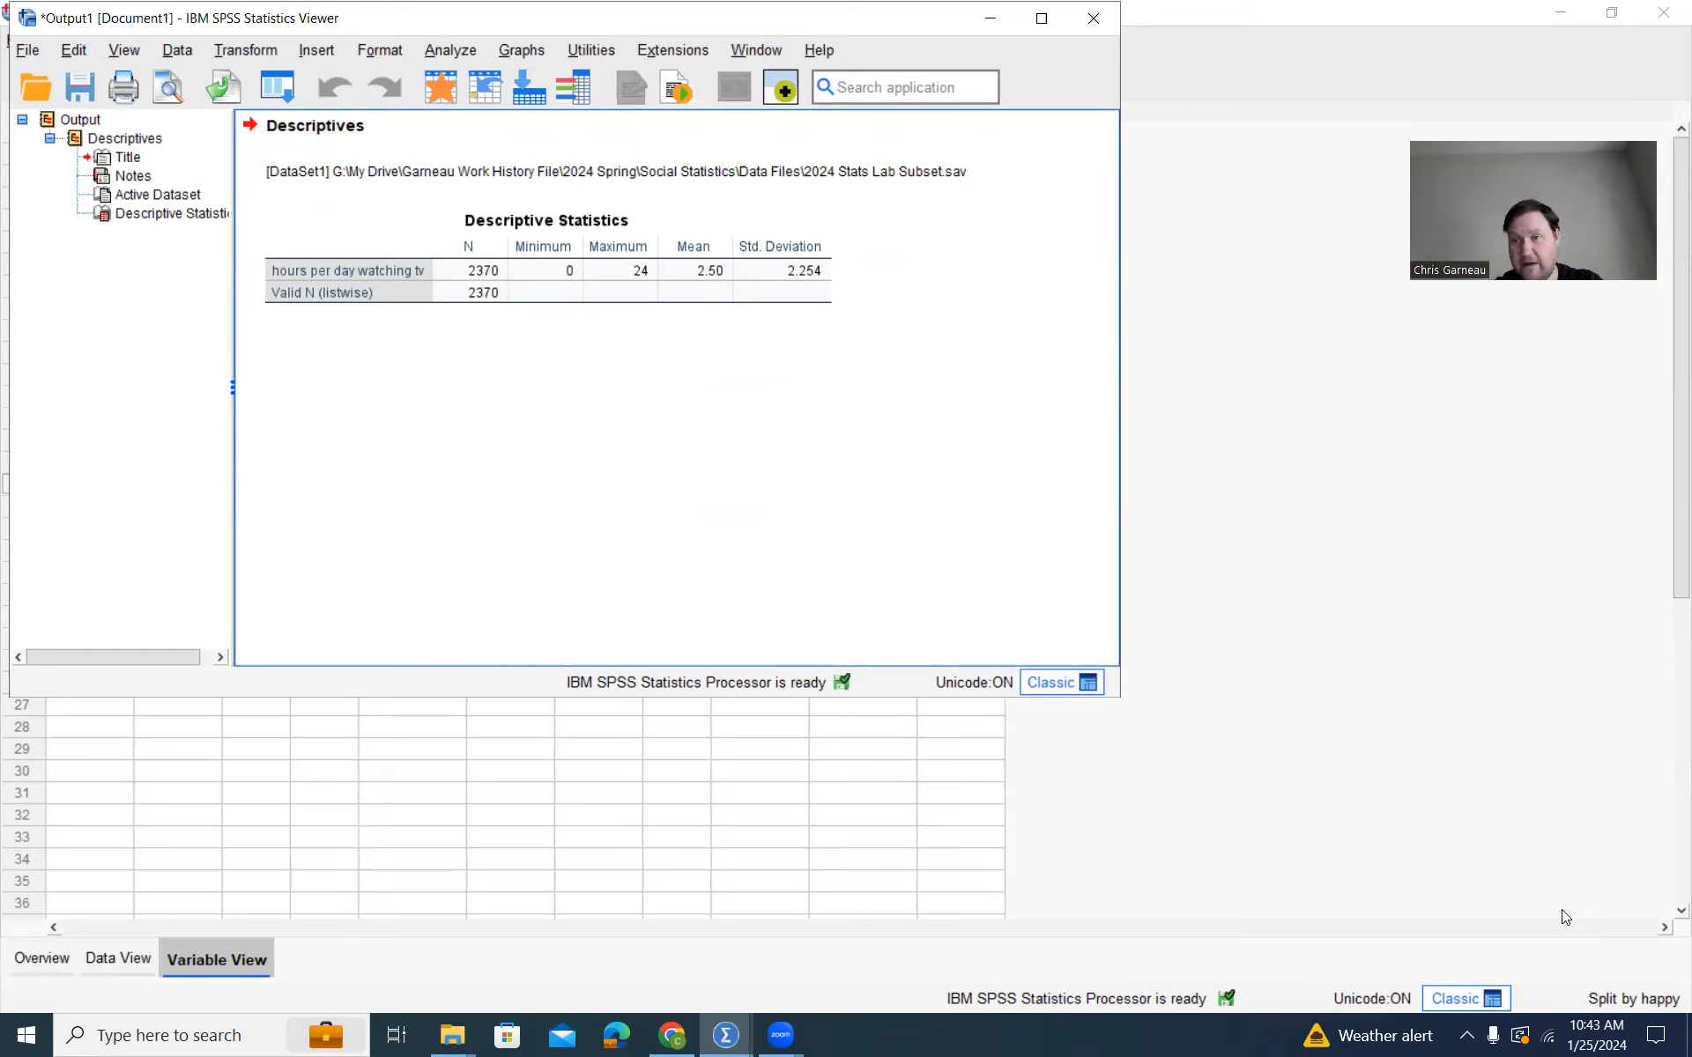
# Step: Run Descriptives on tvhours again with the file split by happy
pyautogui.click(448, 51)
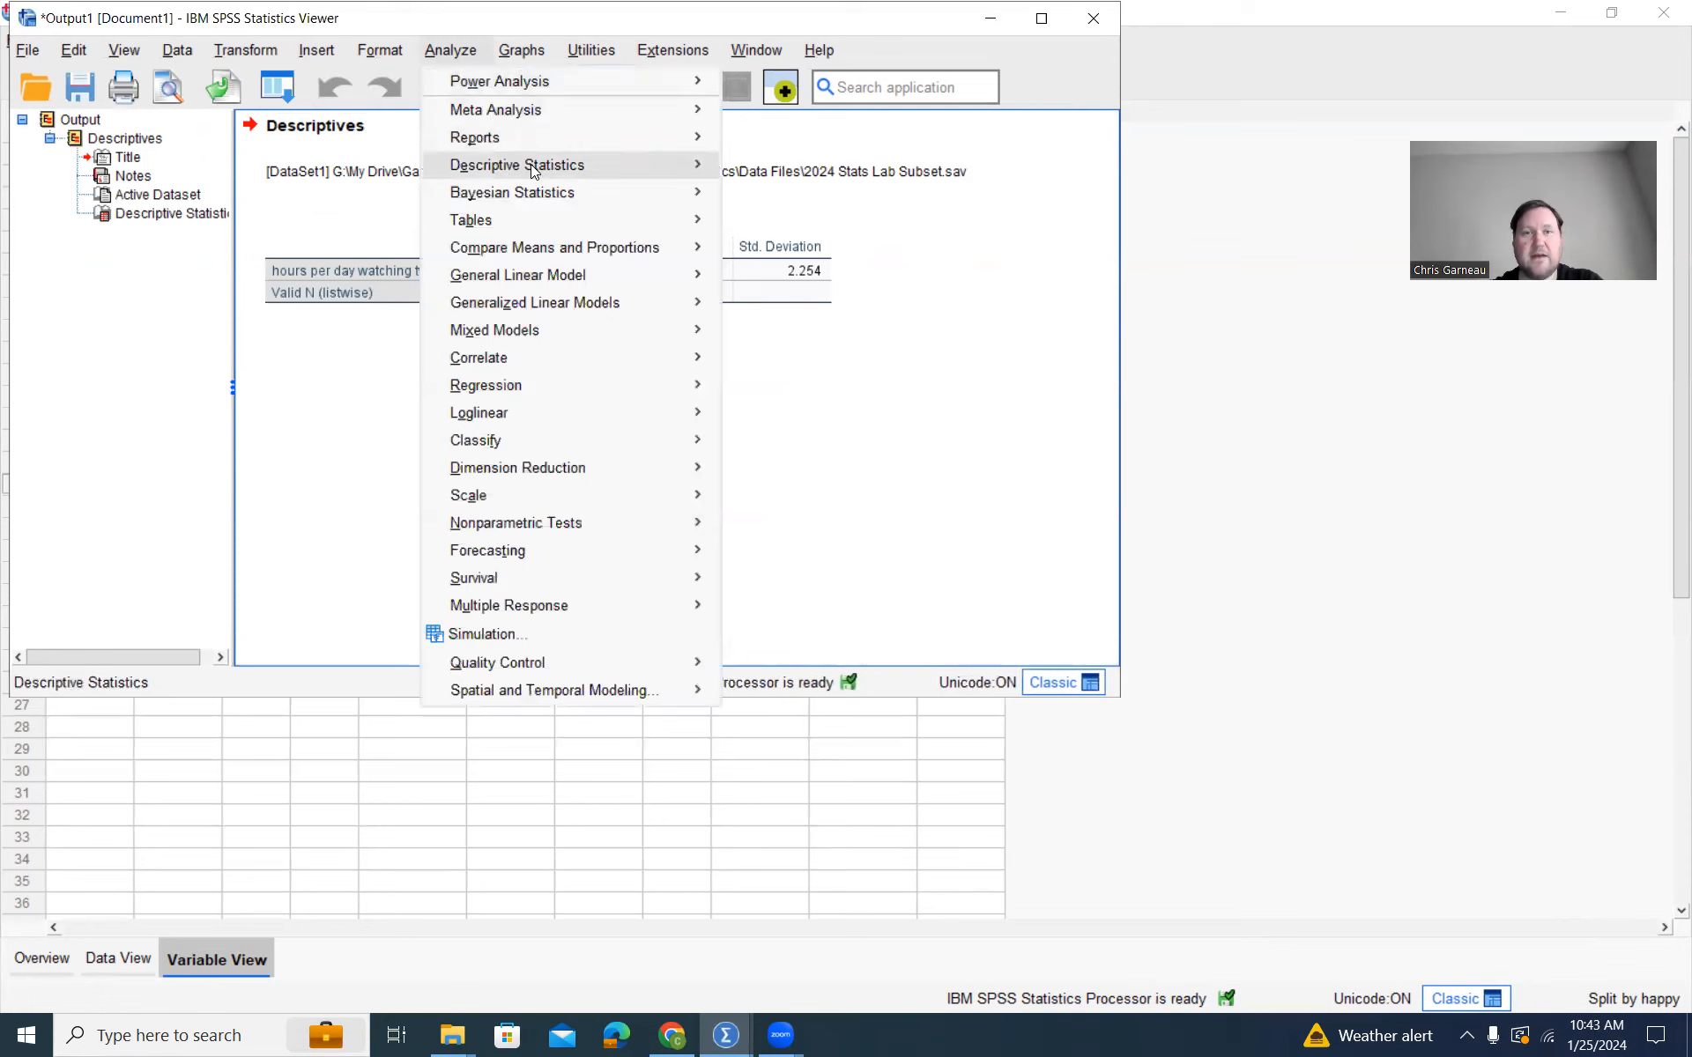
pyautogui.moveTo(542, 170)
pyautogui.click(793, 199)
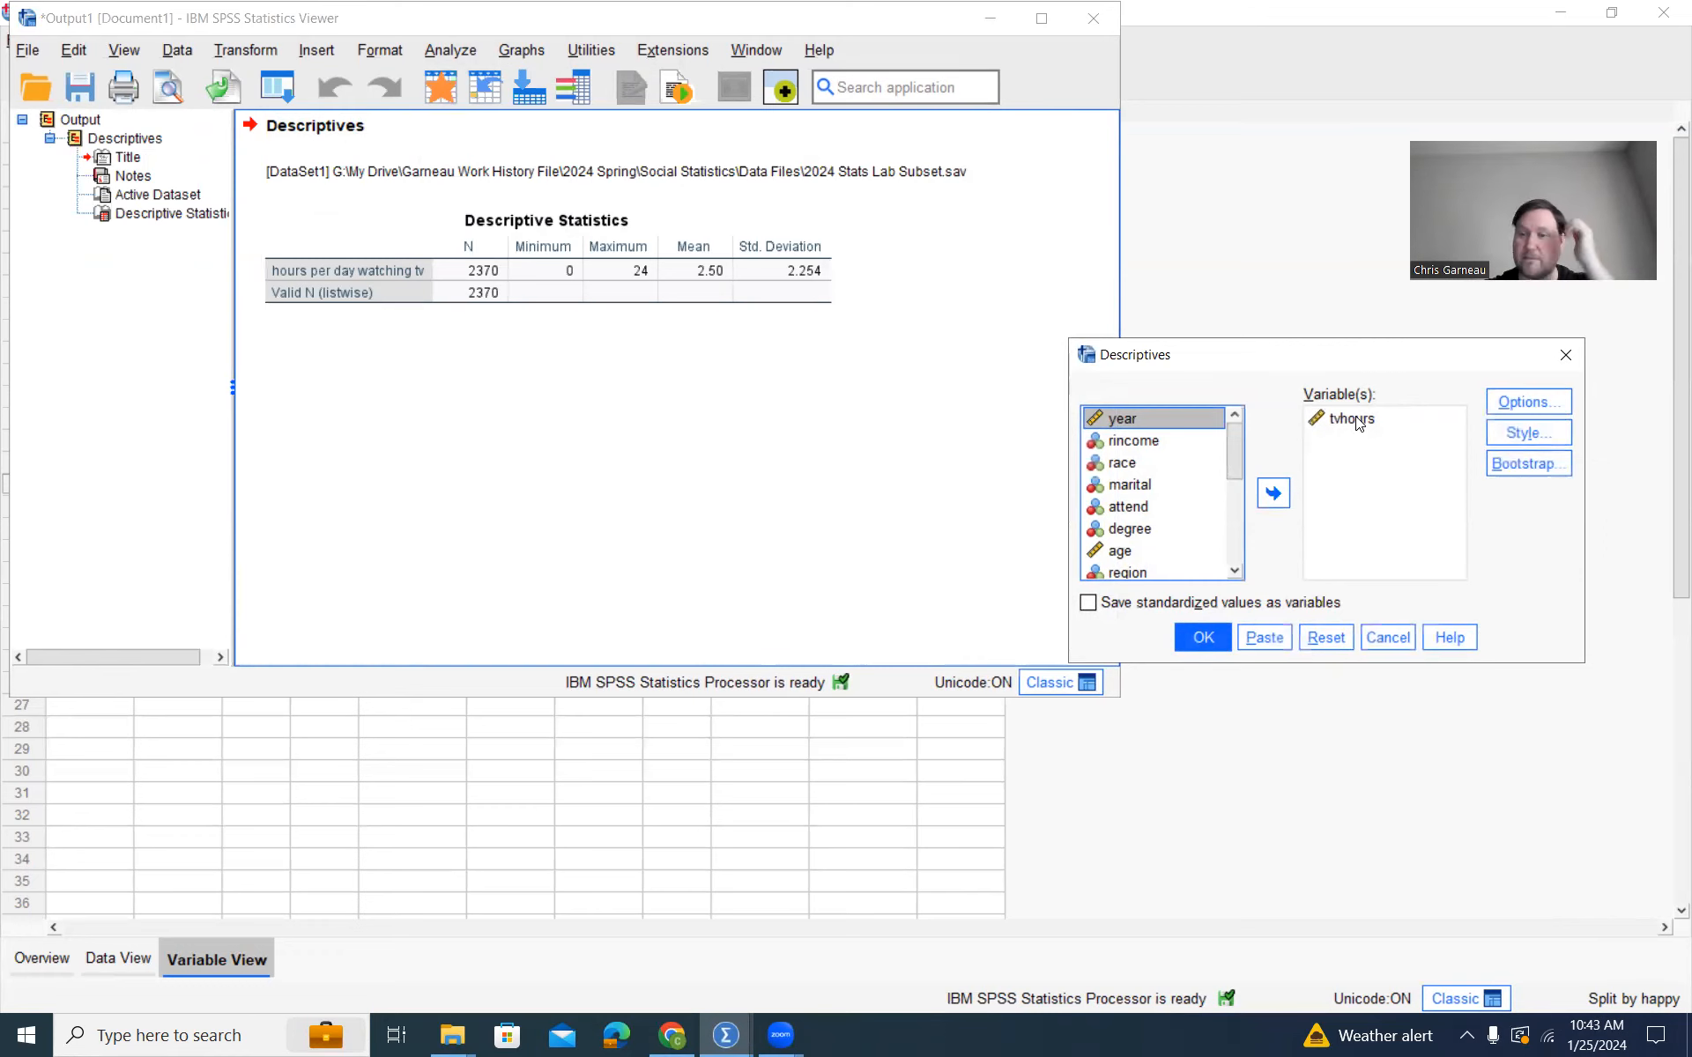
pyautogui.click(1209, 634)
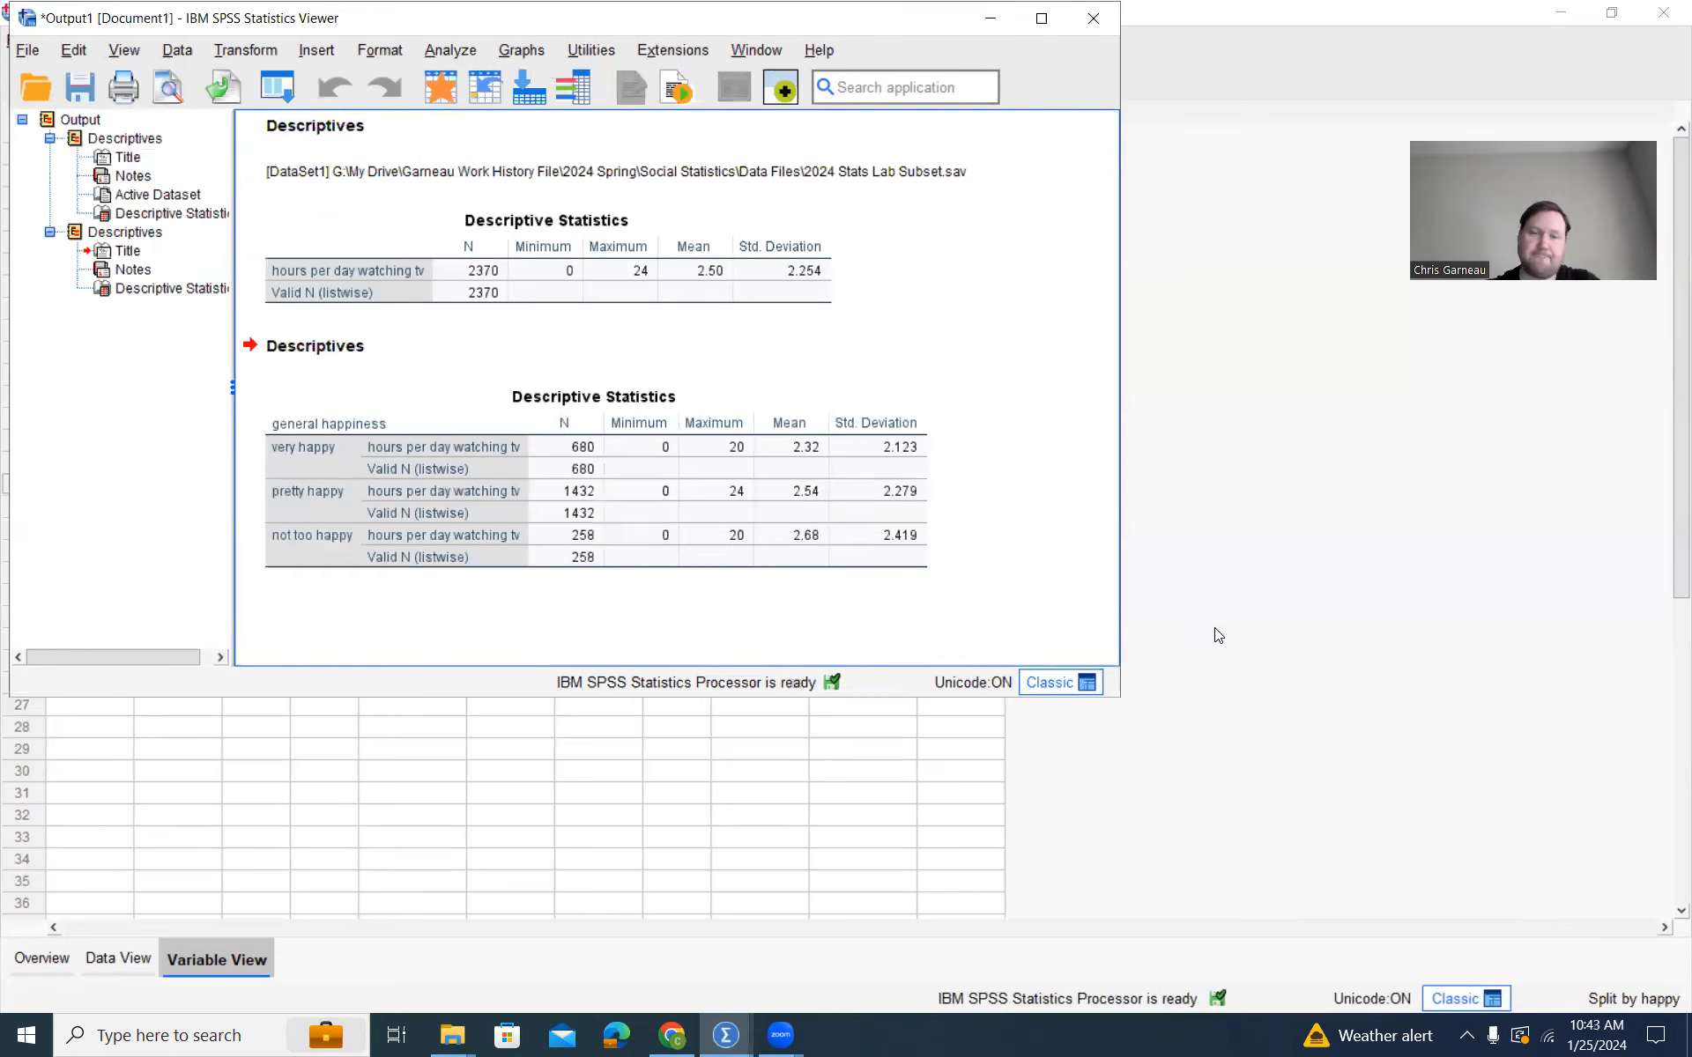
pyautogui.click(328, 401)
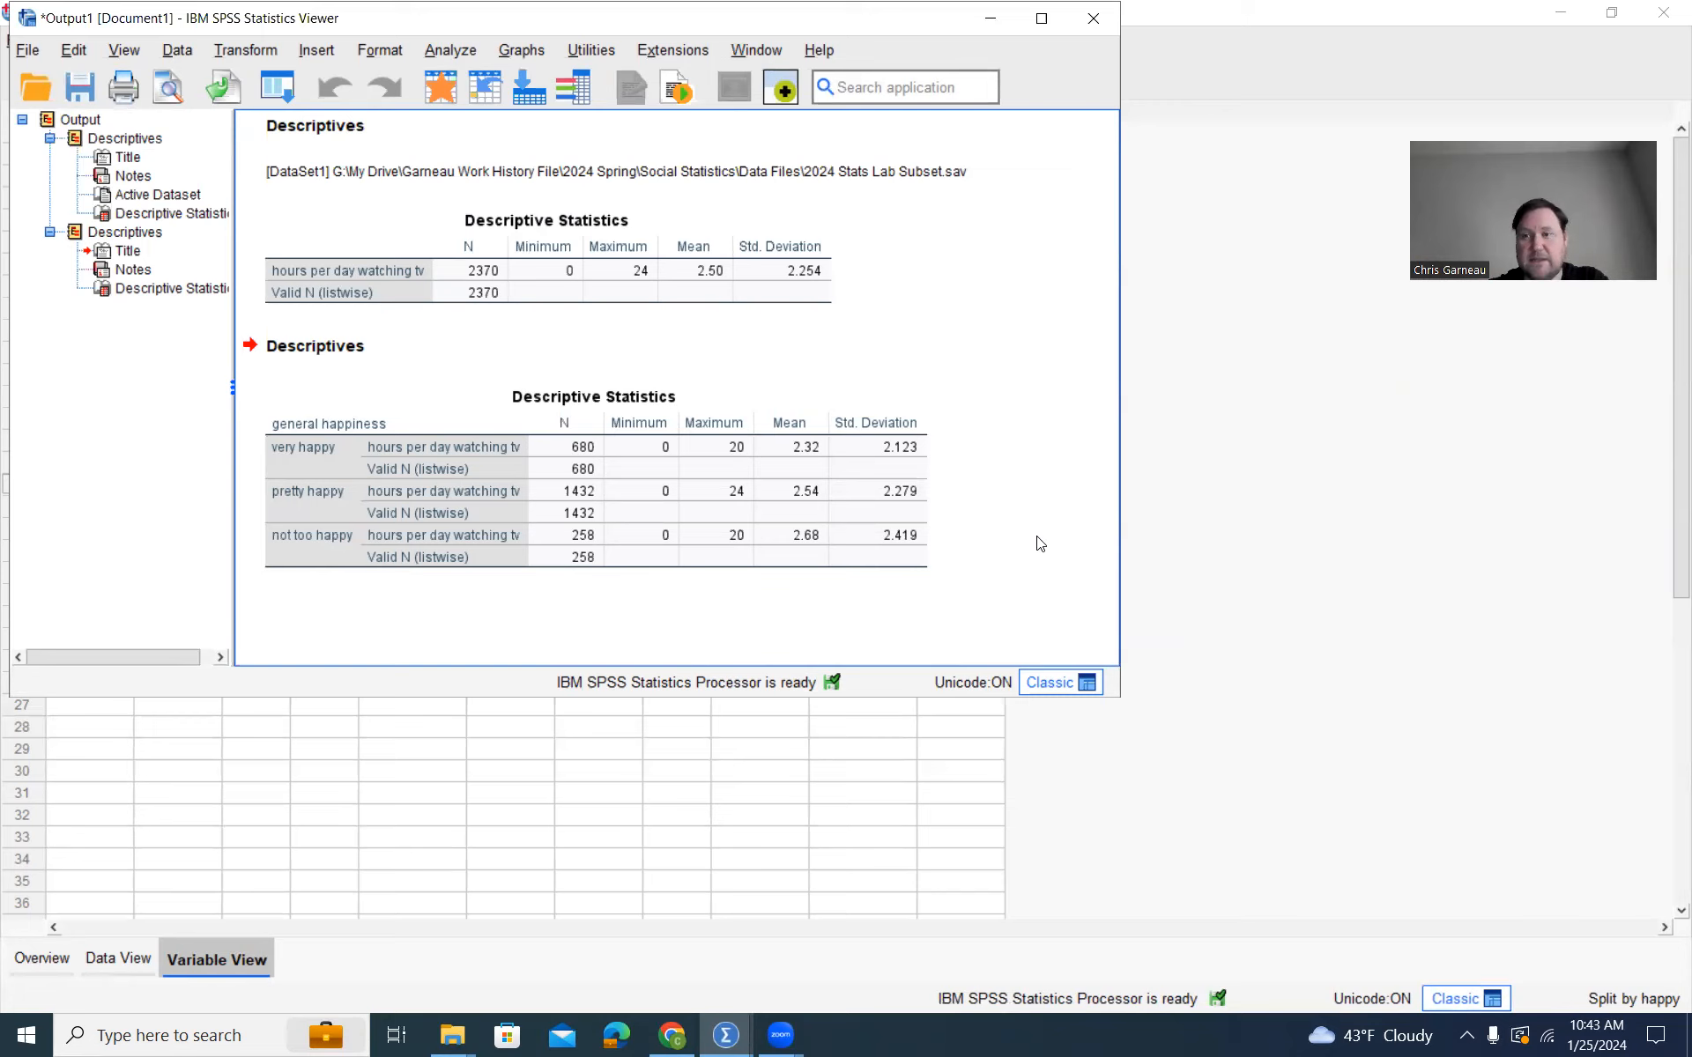
pyautogui.click(925, 436)
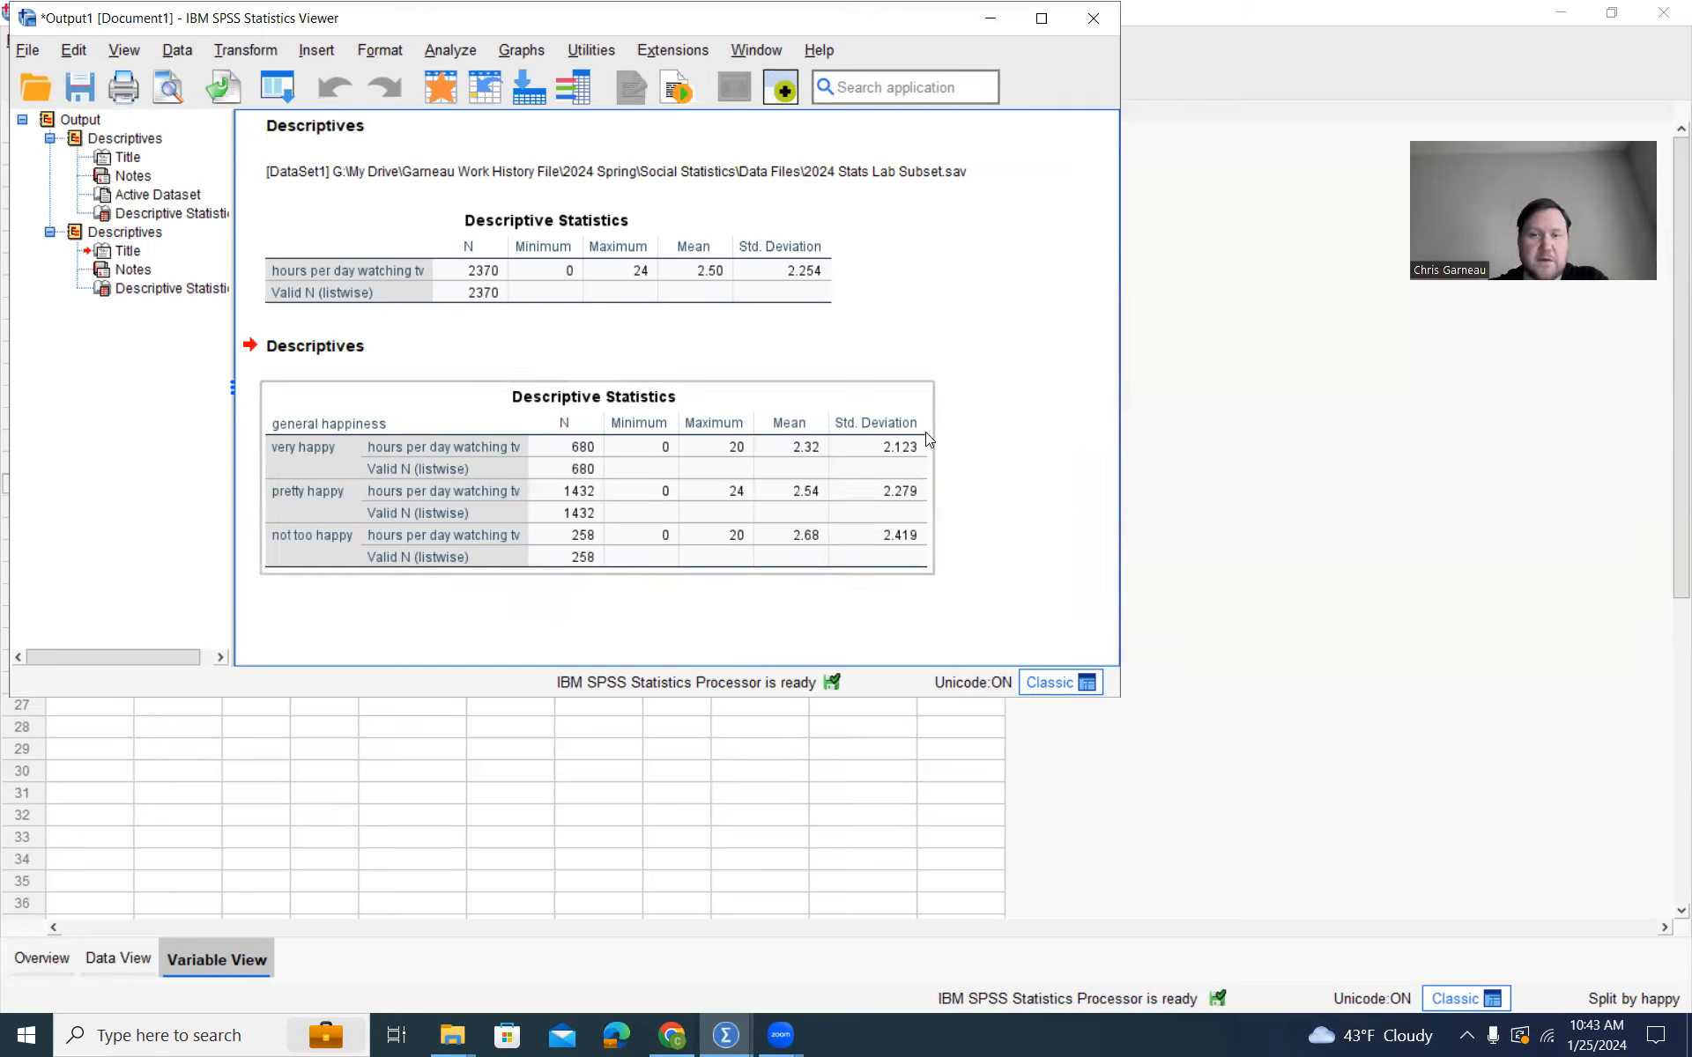
pyautogui.click(1017, 495)
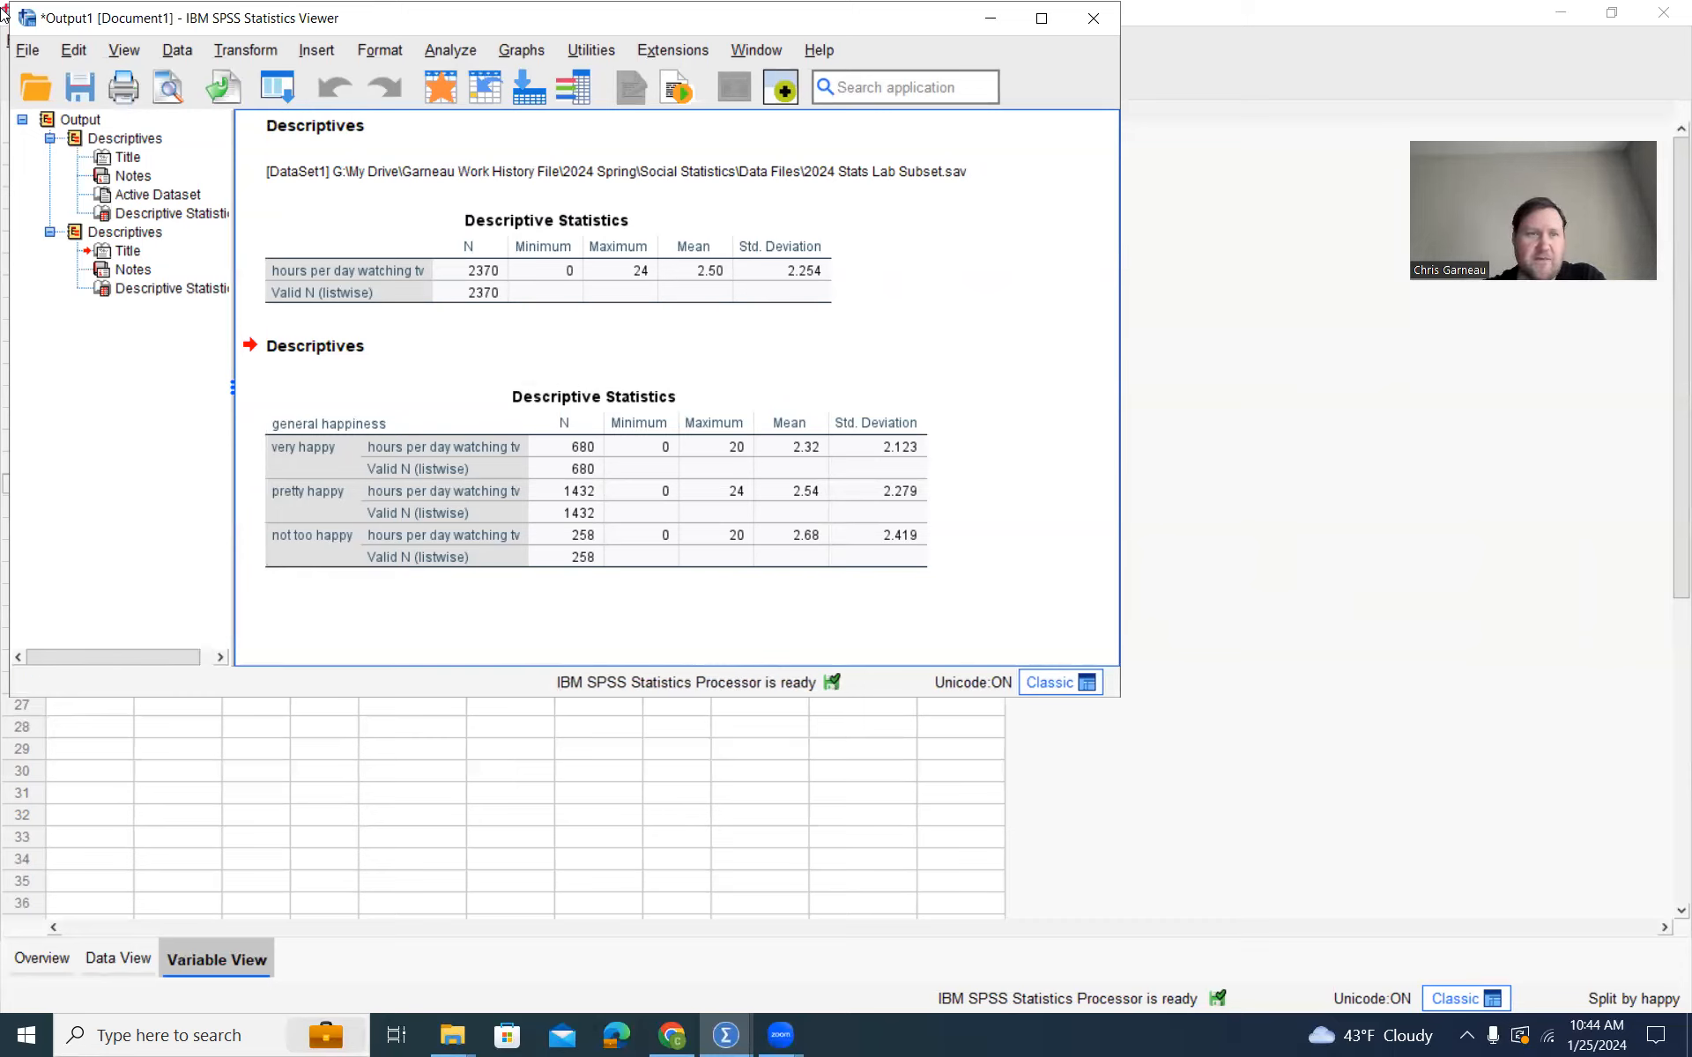
# Step: Reset Split File to analyze all cases without creating groups
pyautogui.click(177, 50)
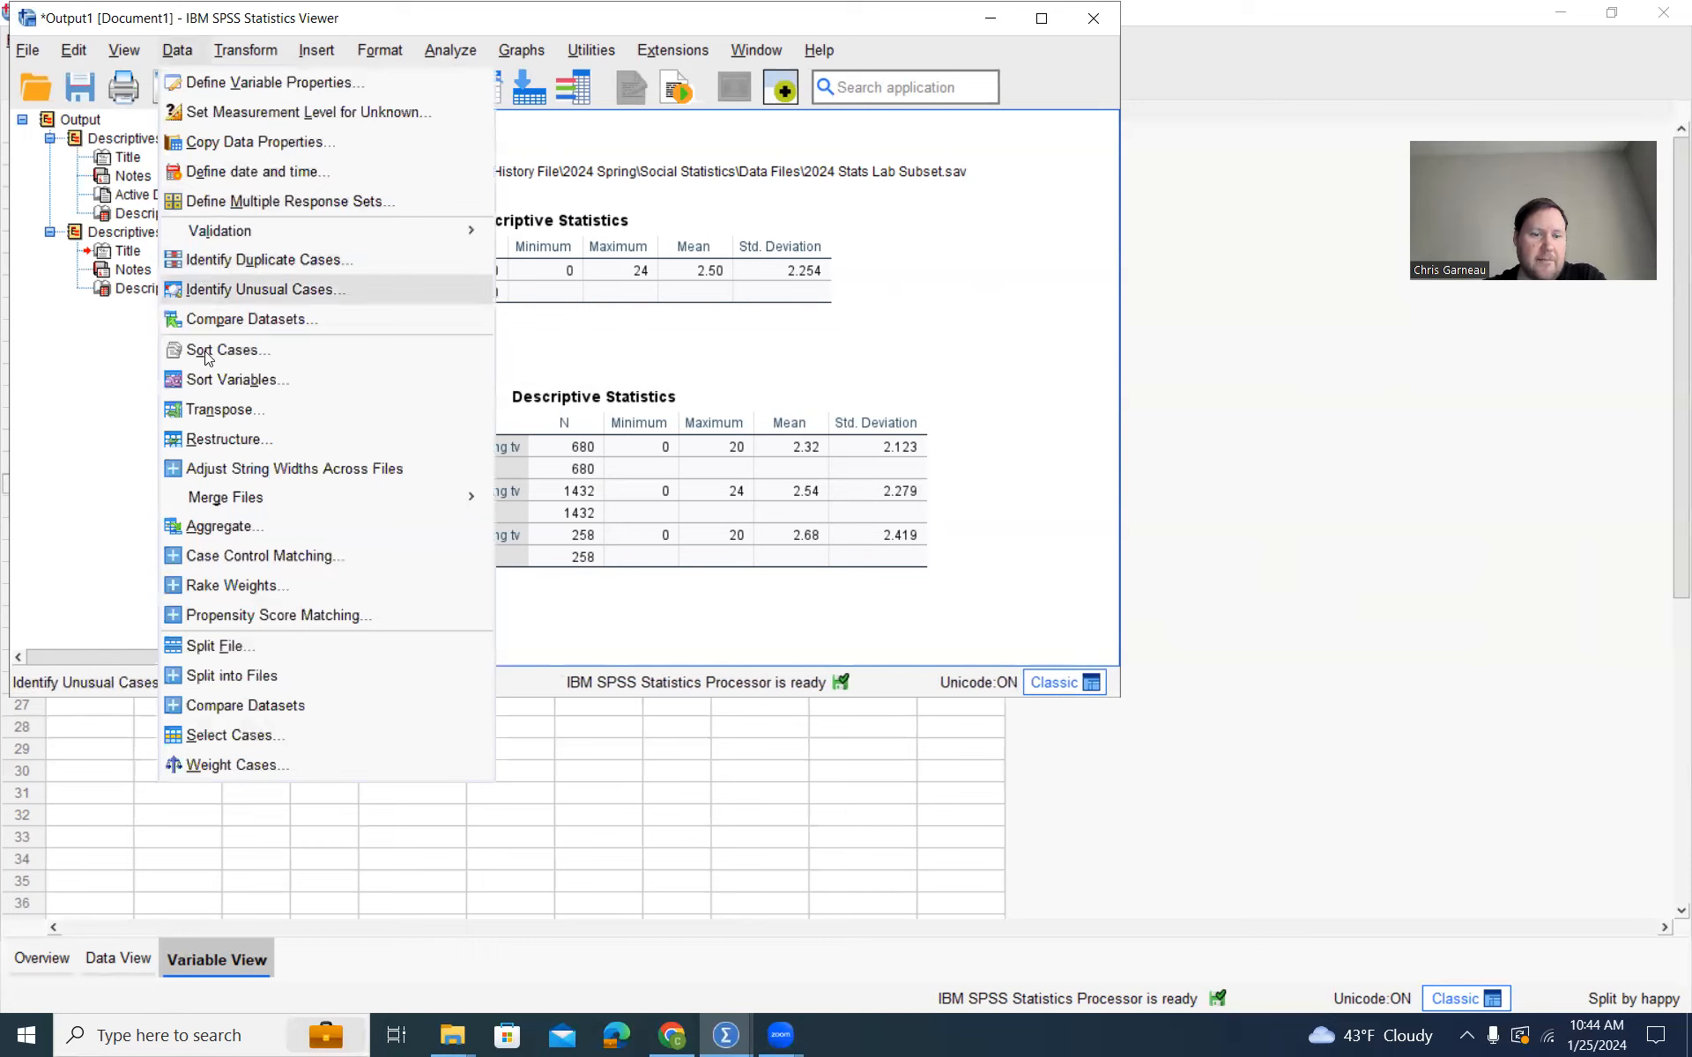
pyautogui.click(202, 655)
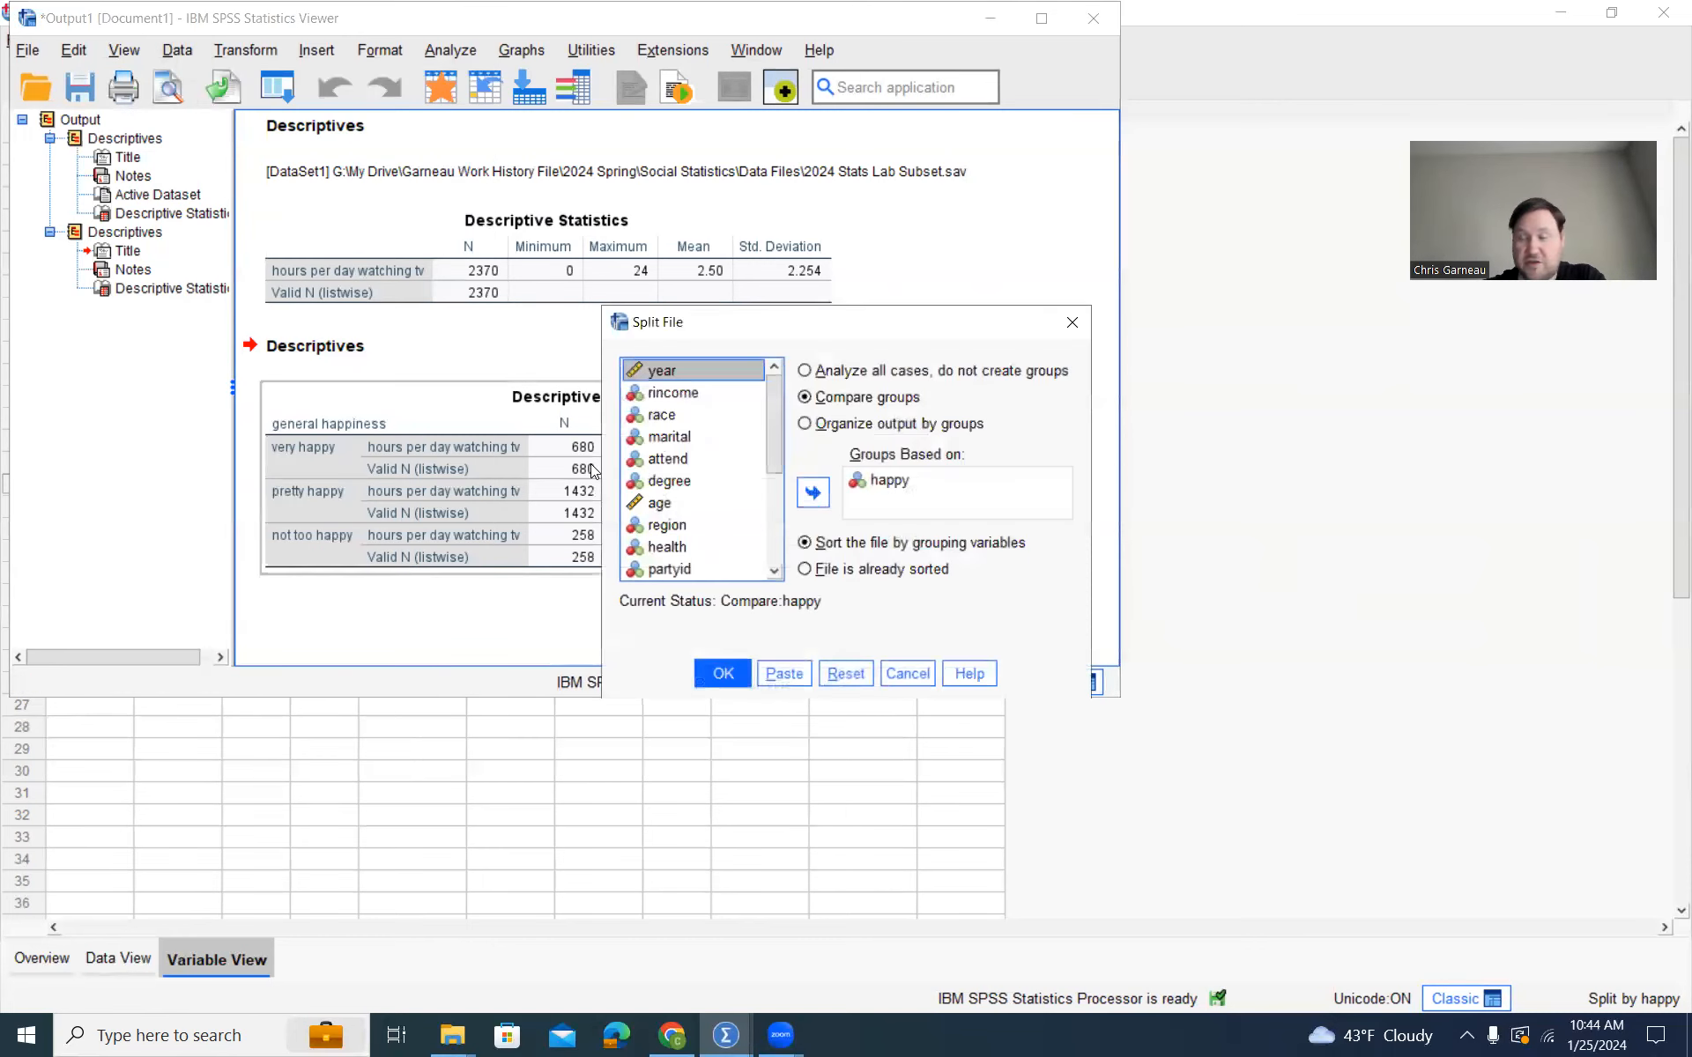
pyautogui.click(851, 678)
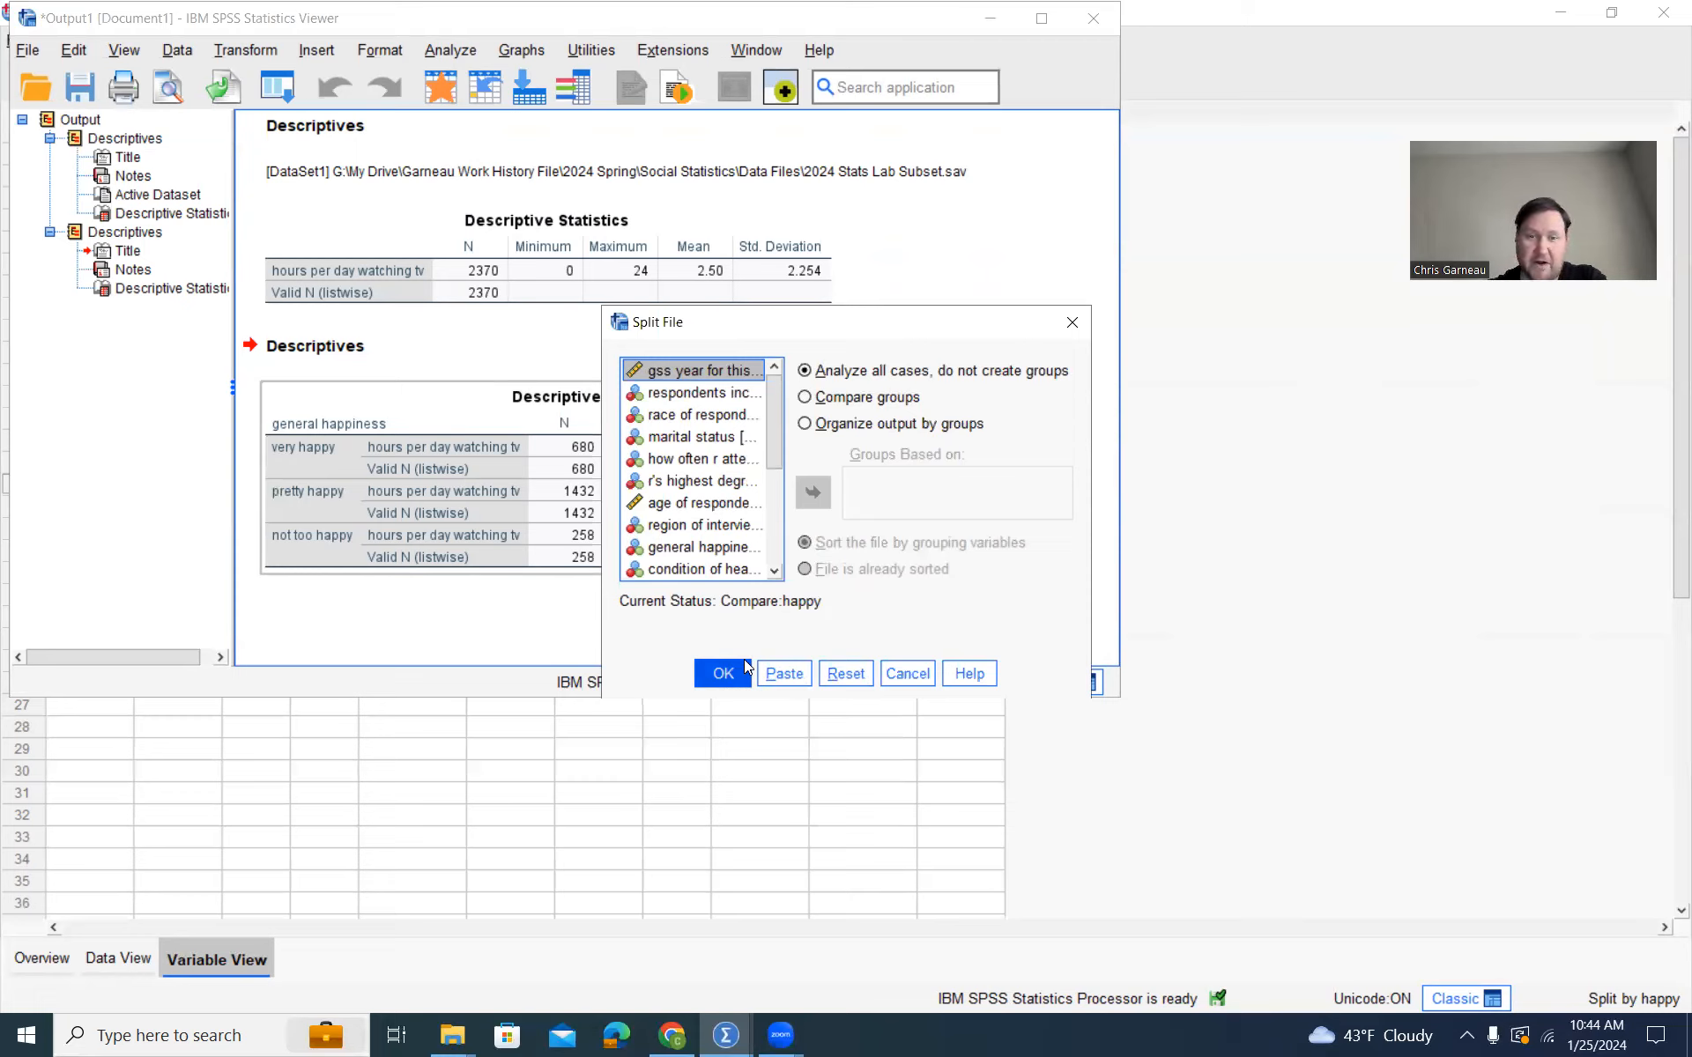
pyautogui.click(723, 674)
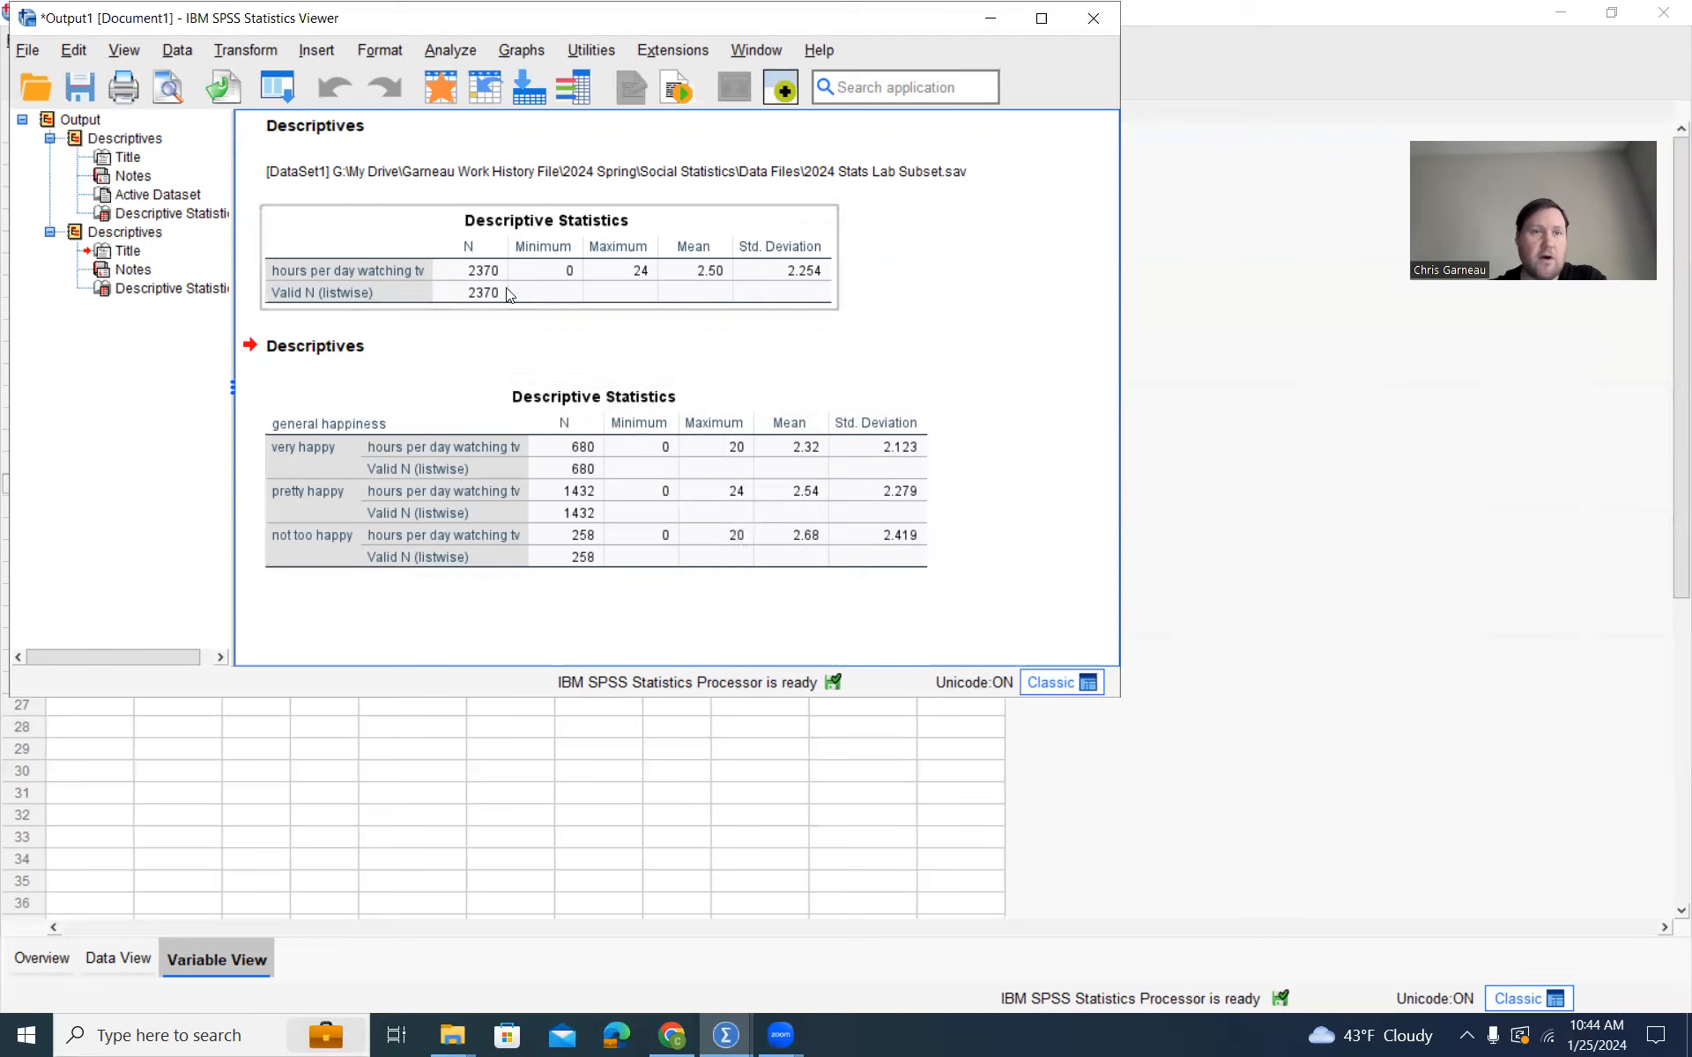
pyautogui.click(191, 52)
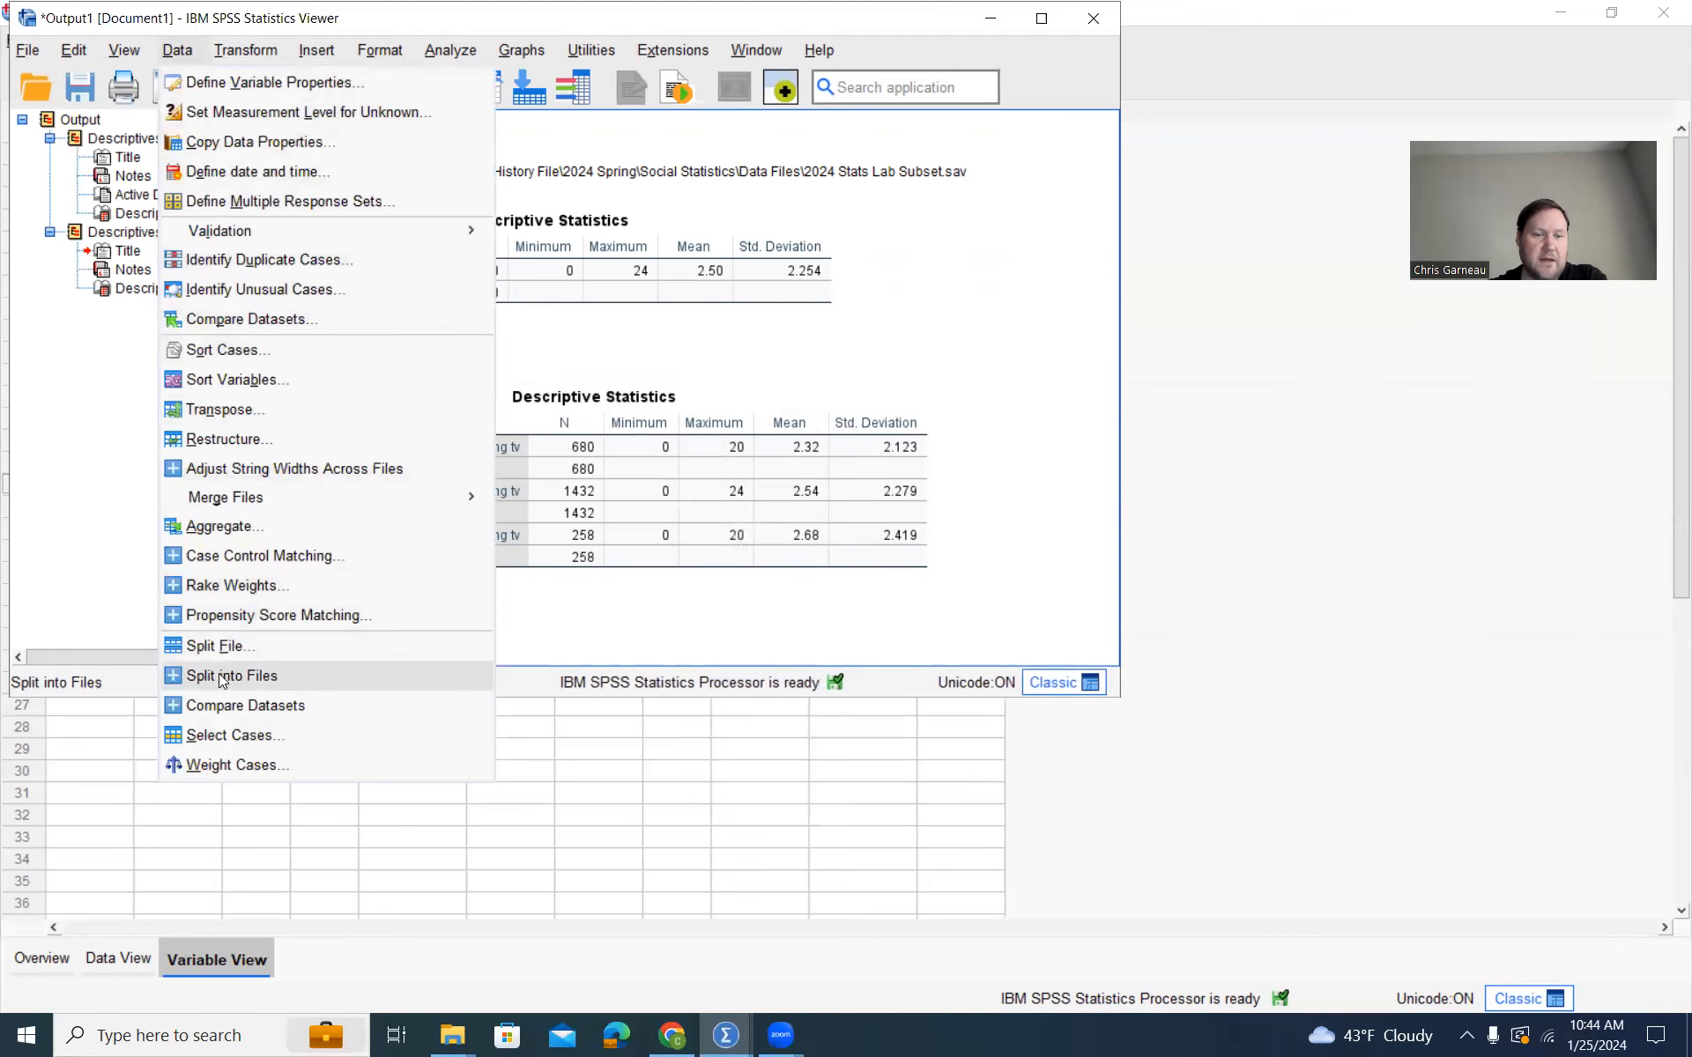
pyautogui.click(251, 738)
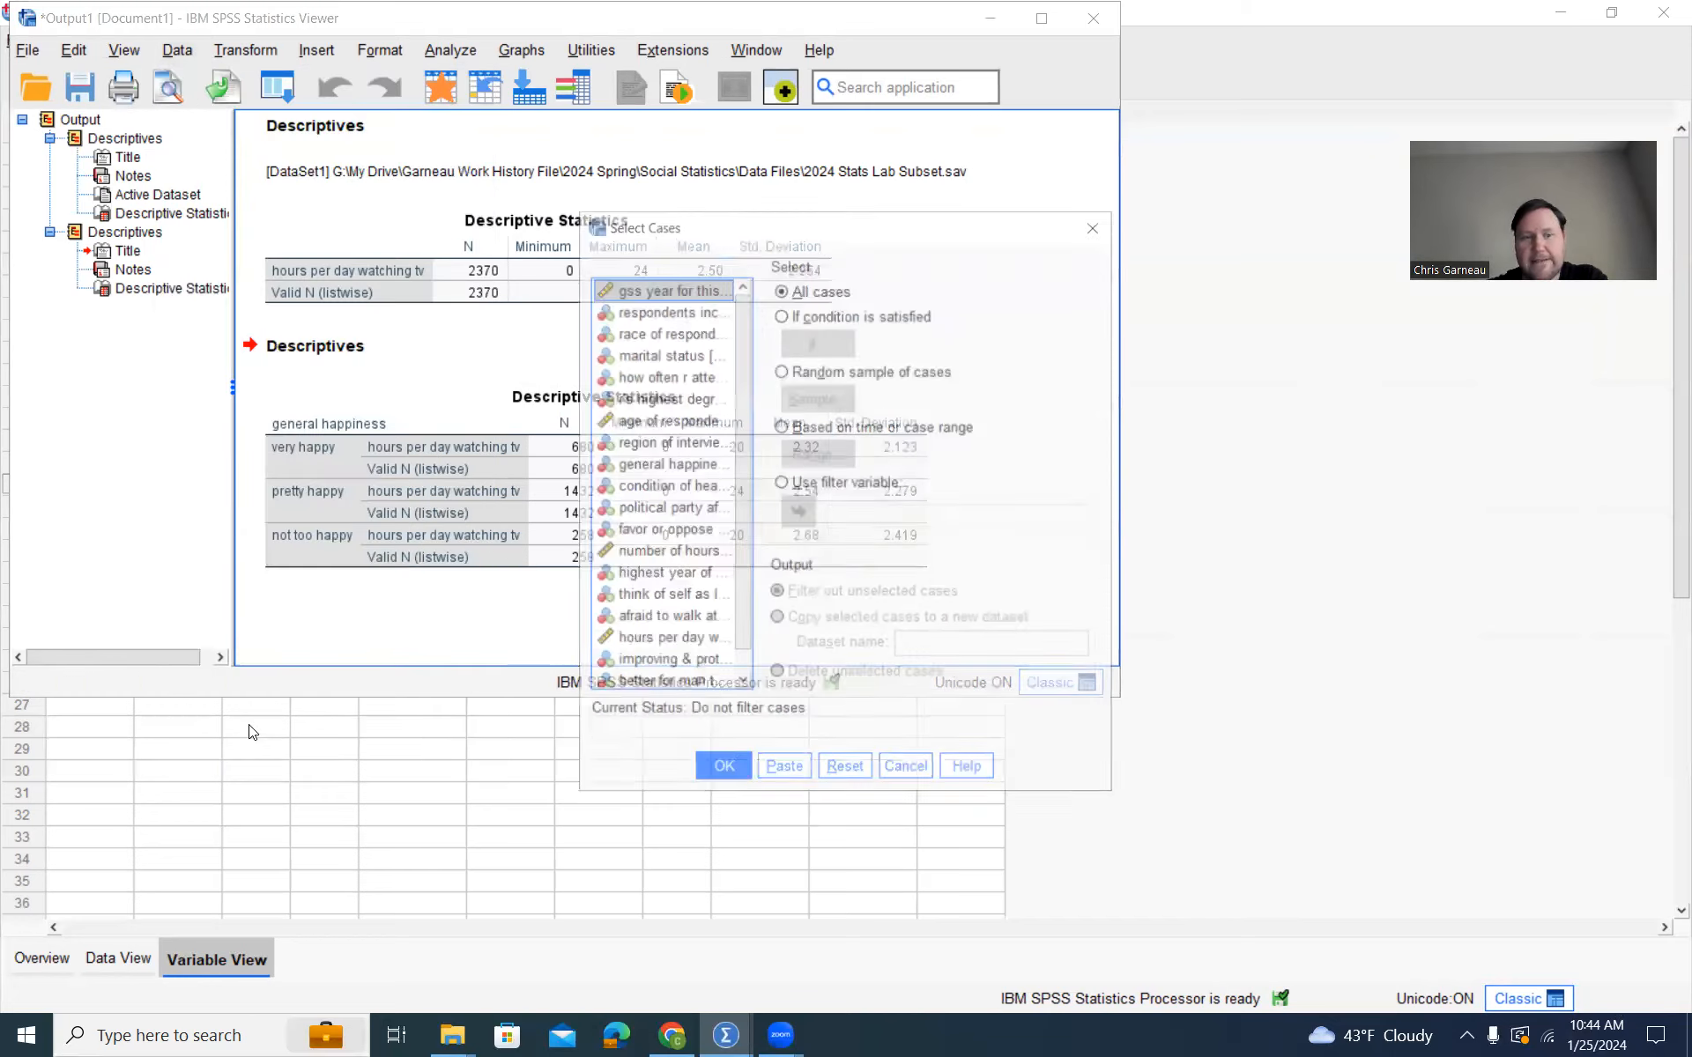
pyautogui.rightClick(647, 381)
pyautogui.click(657, 408)
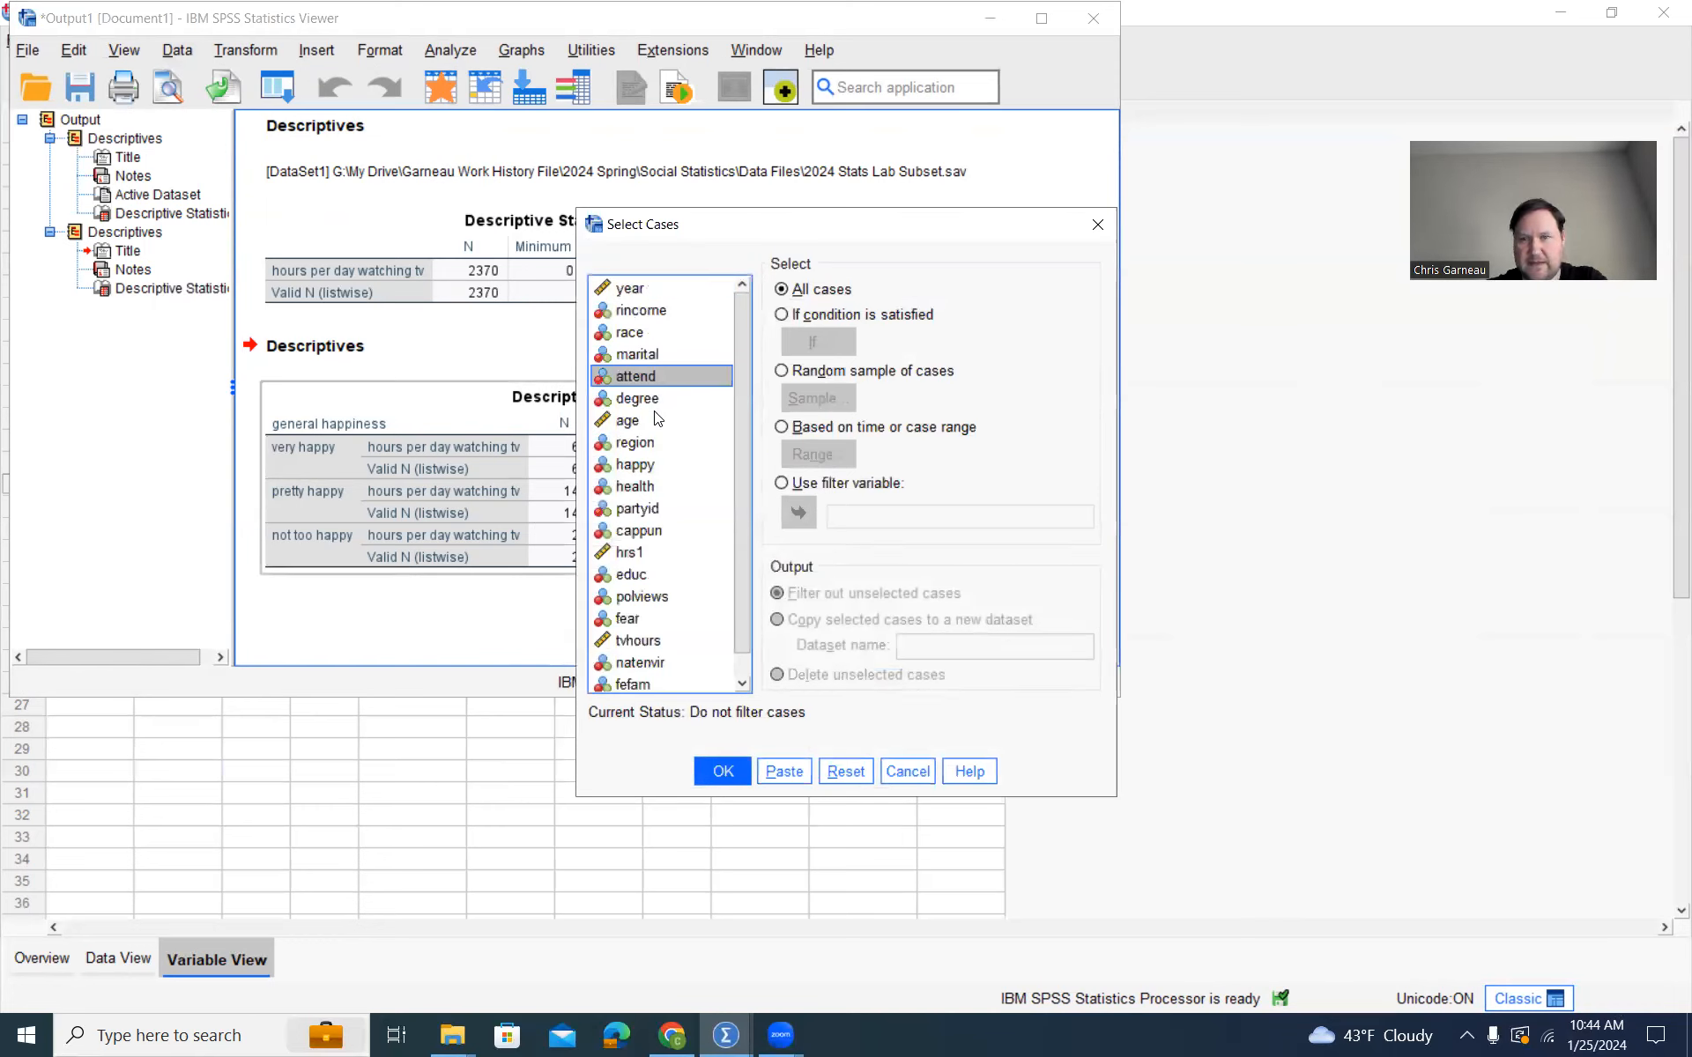
pyautogui.click(642, 466)
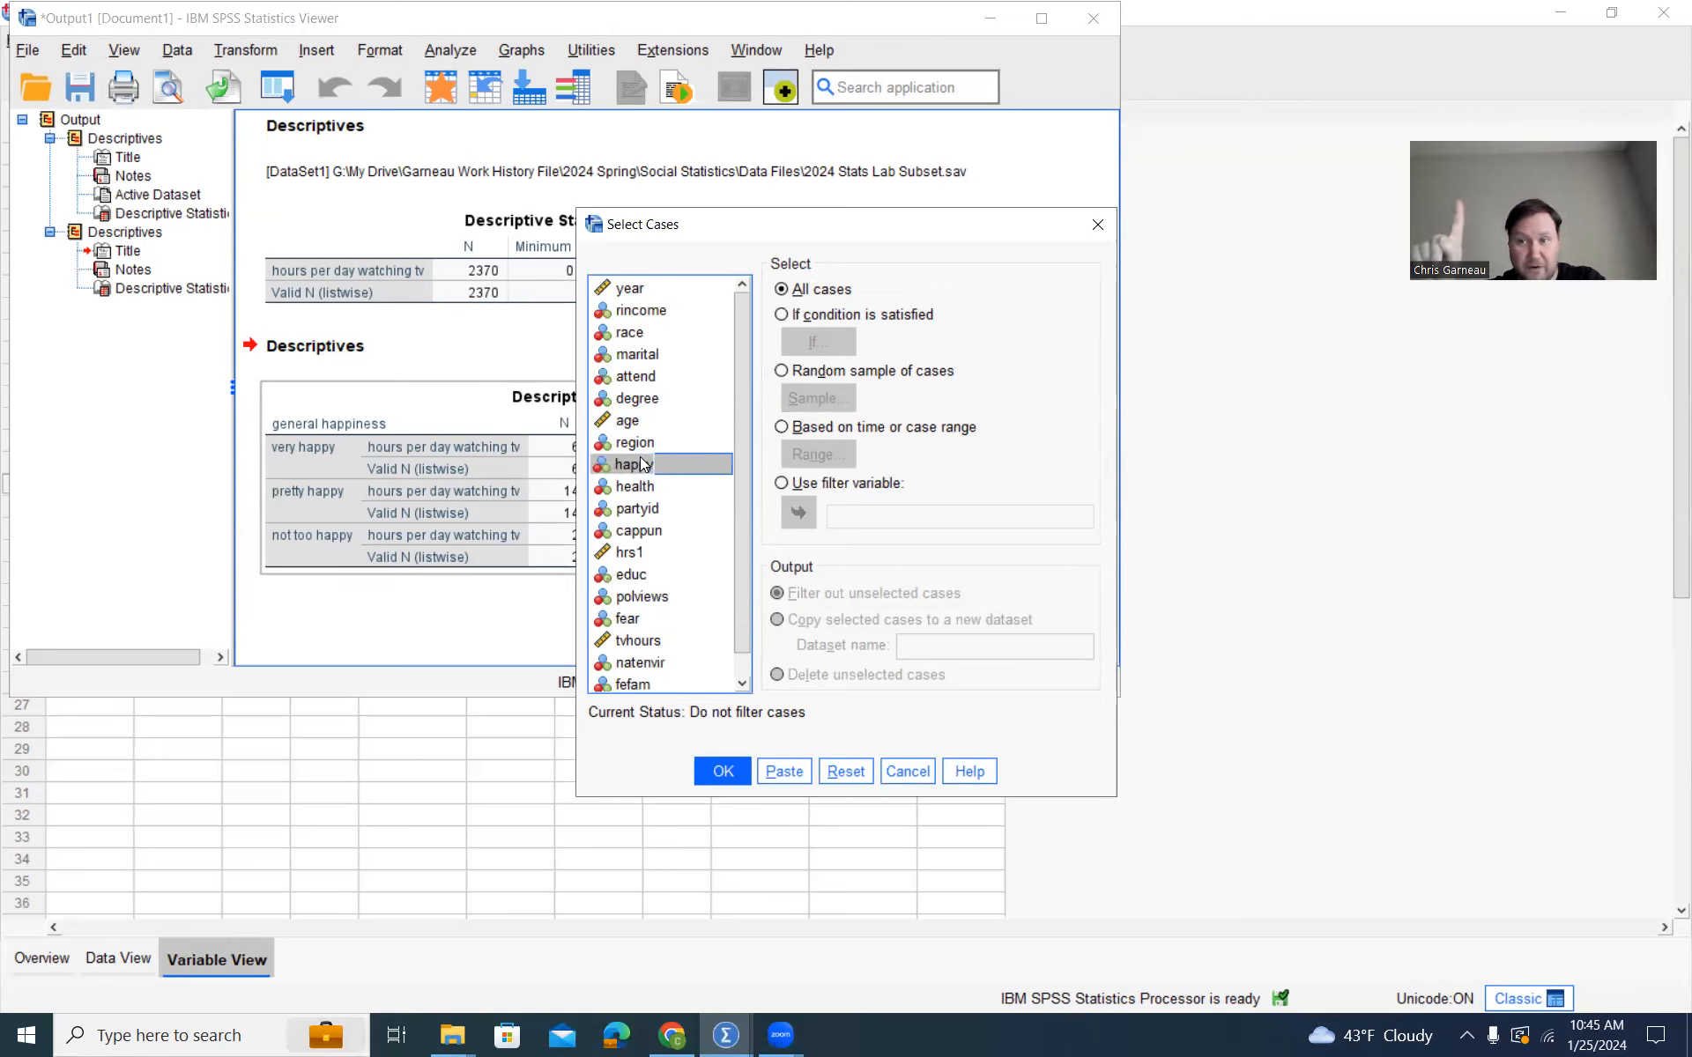
pyautogui.click(909, 773)
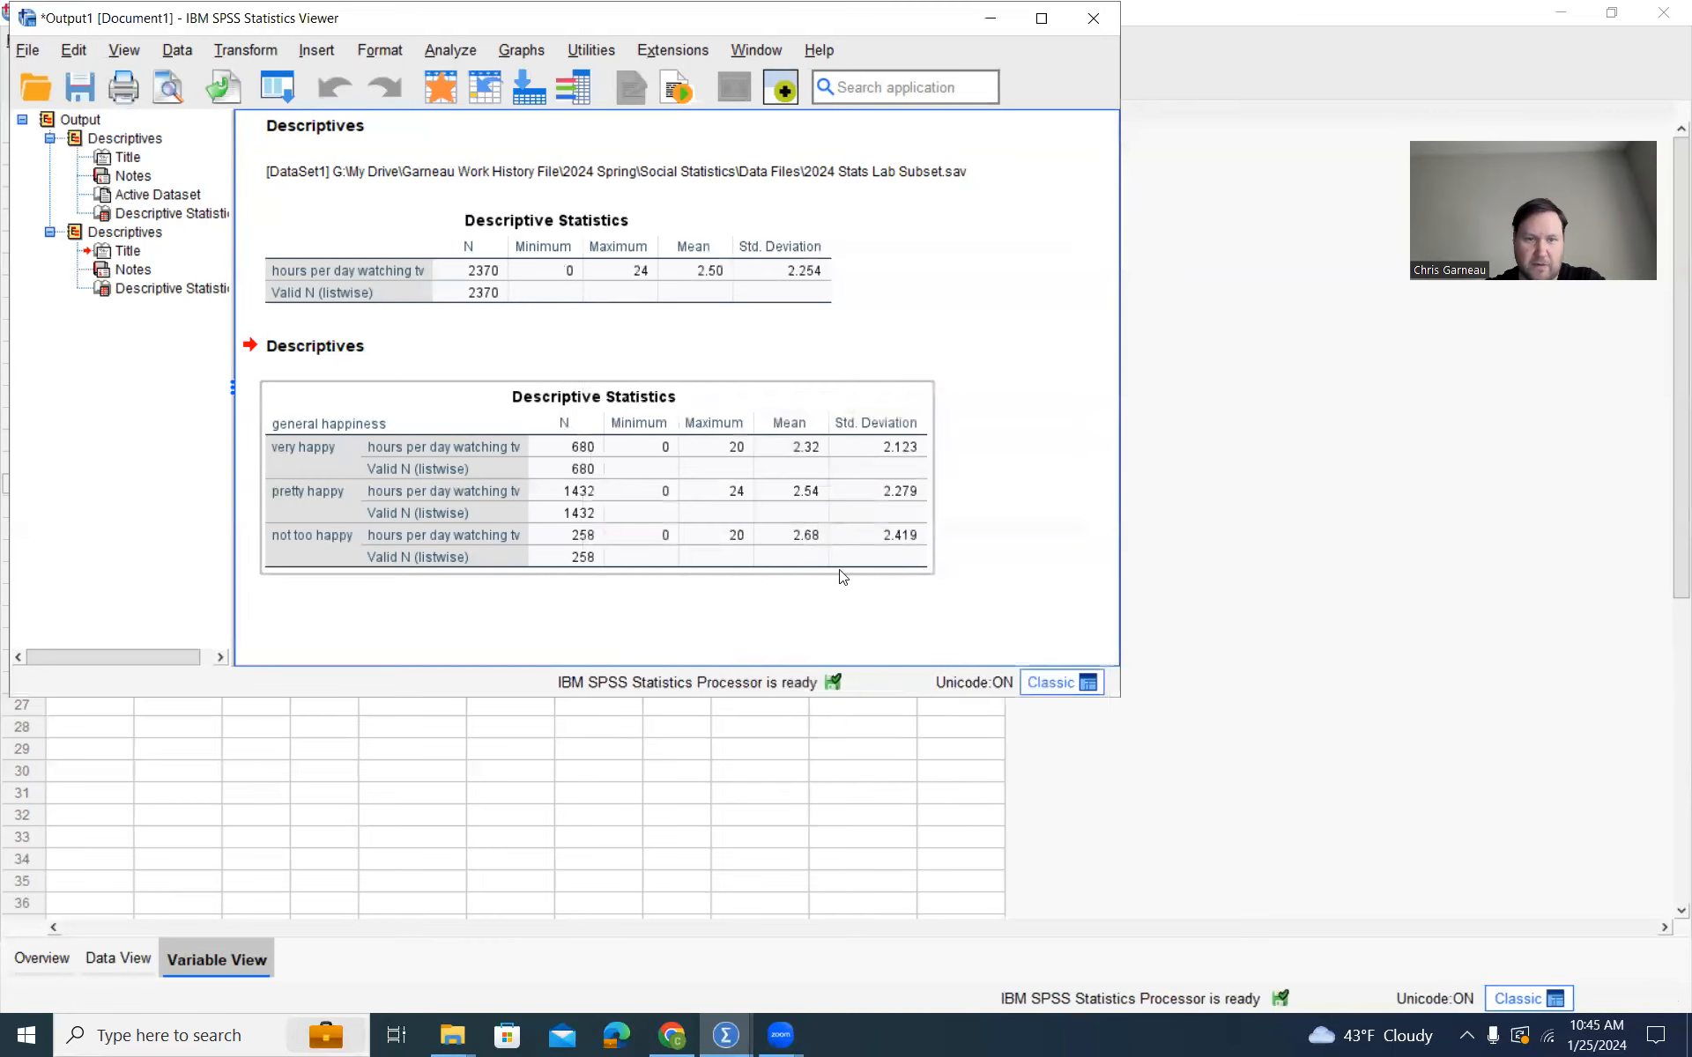
# Step: Return to the data window and check the value labels defined for the happy variable, leaving them as they are
pyautogui.moveTo(735, 1038)
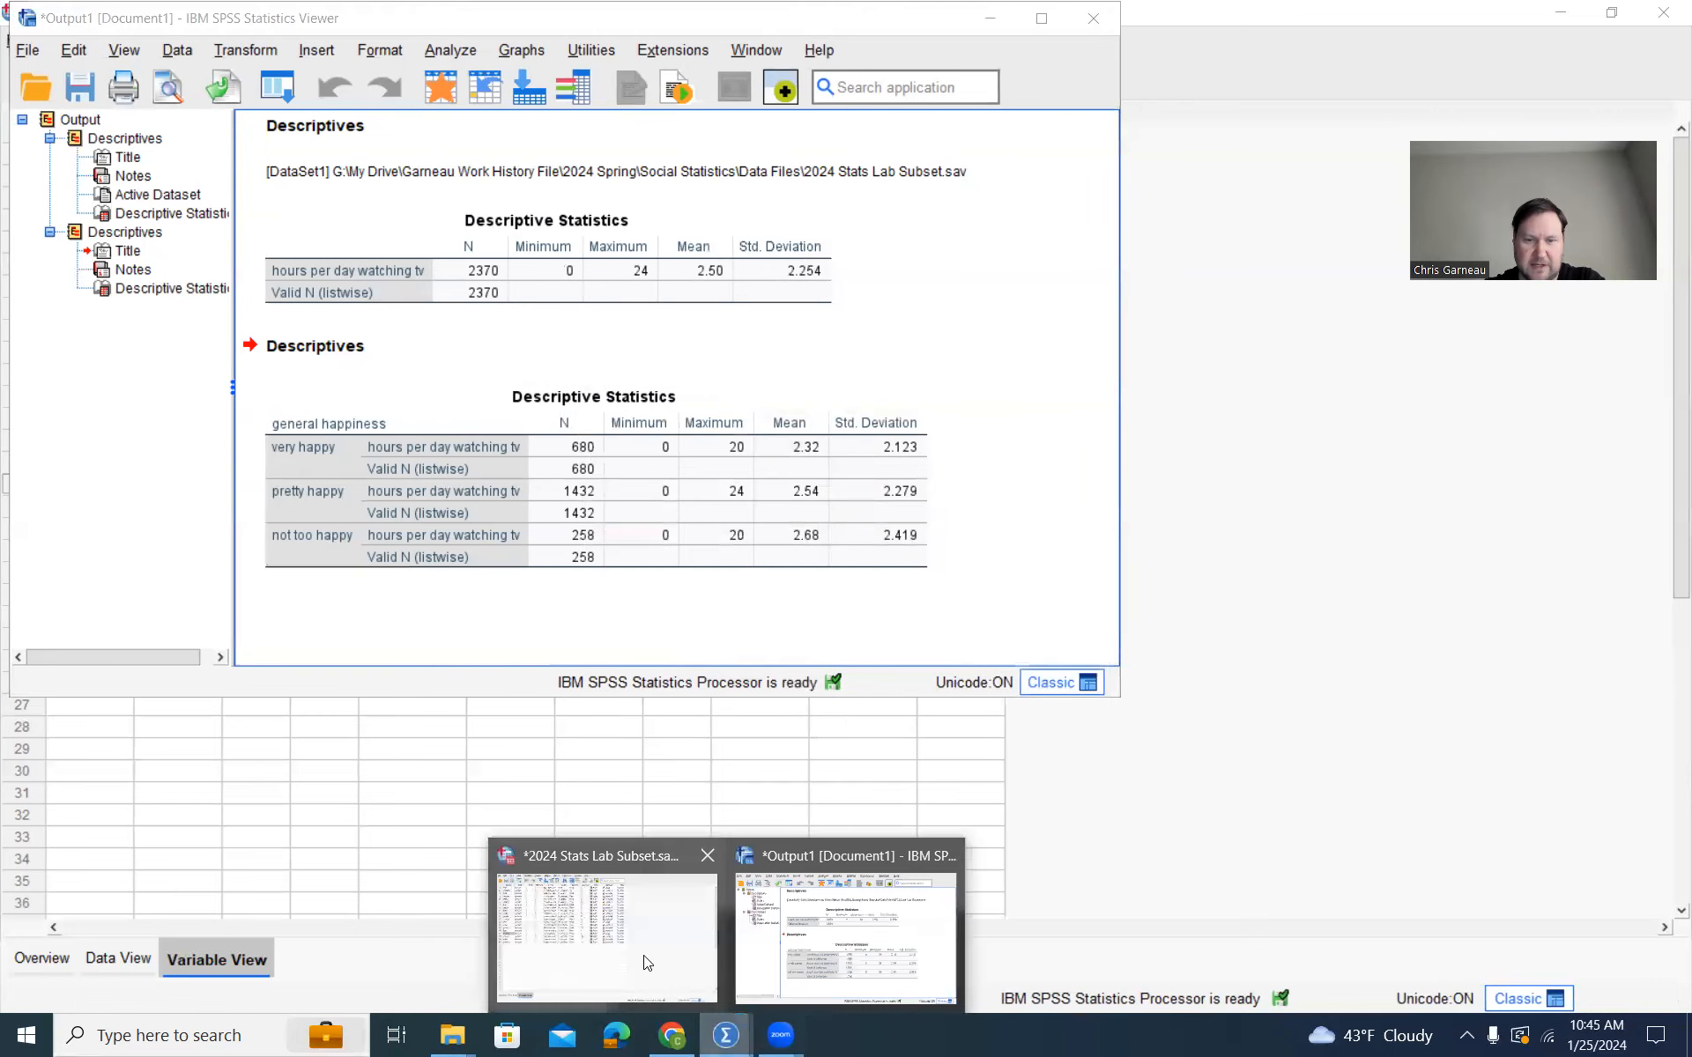
pyautogui.click(634, 945)
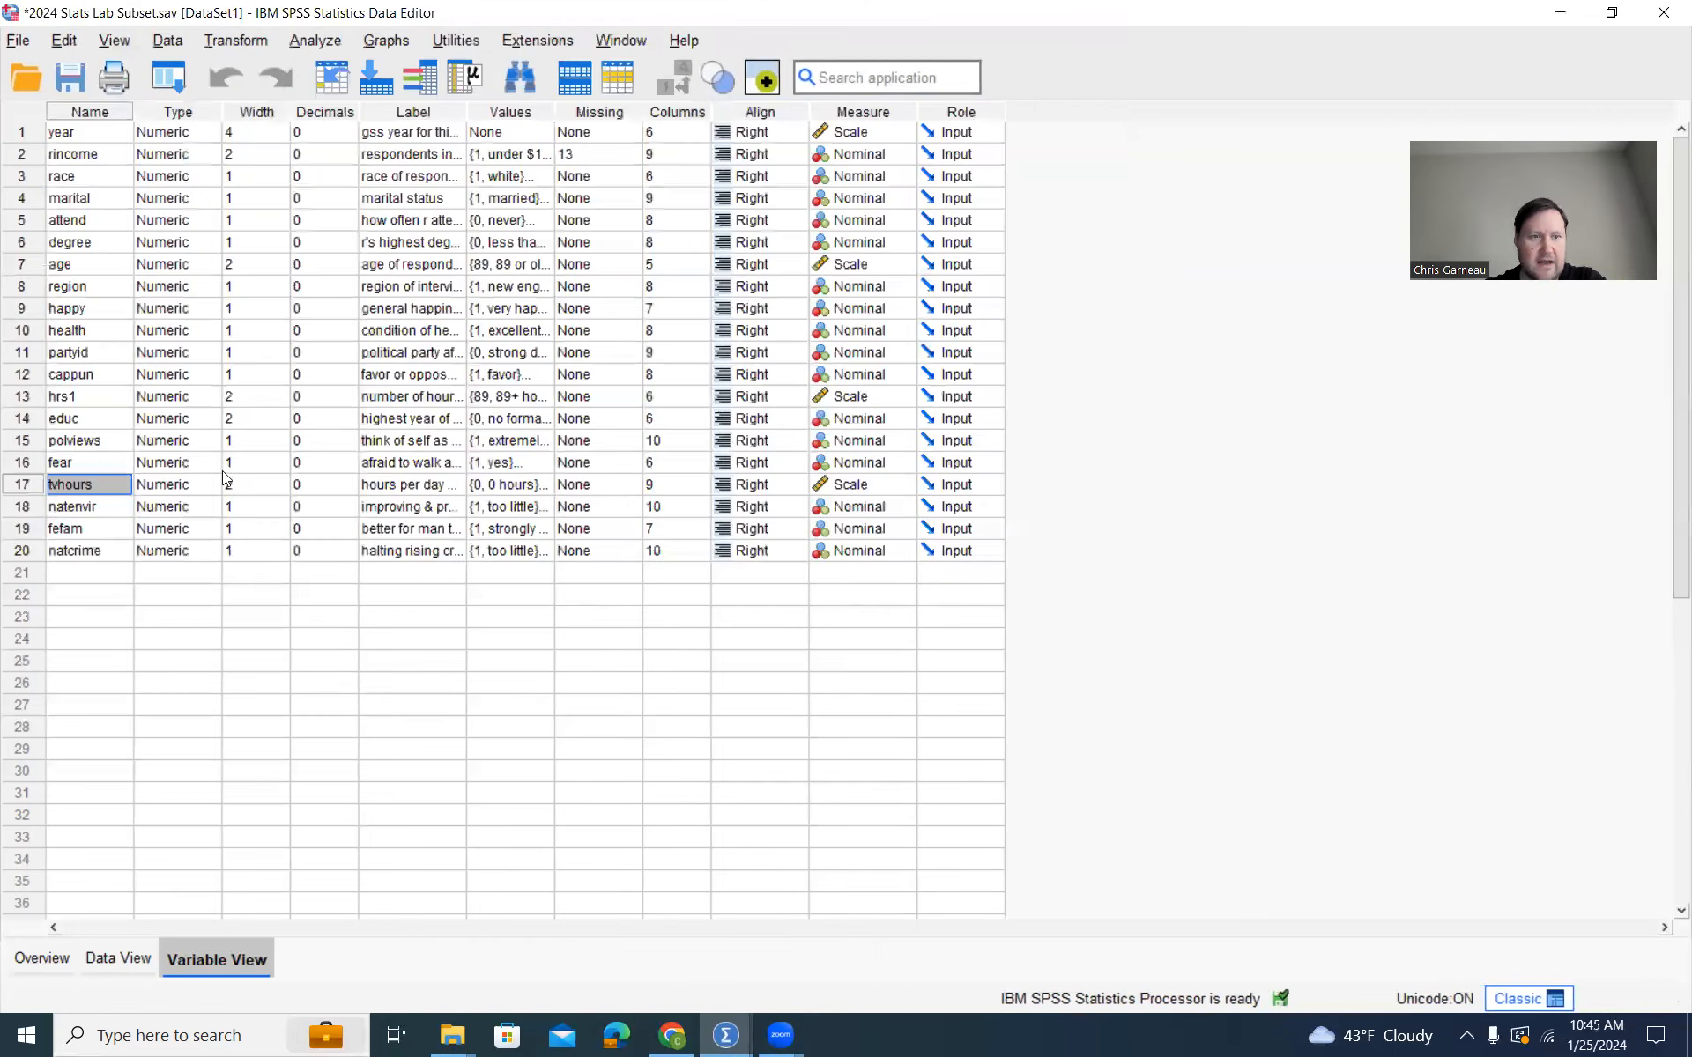
pyautogui.click(19, 310)
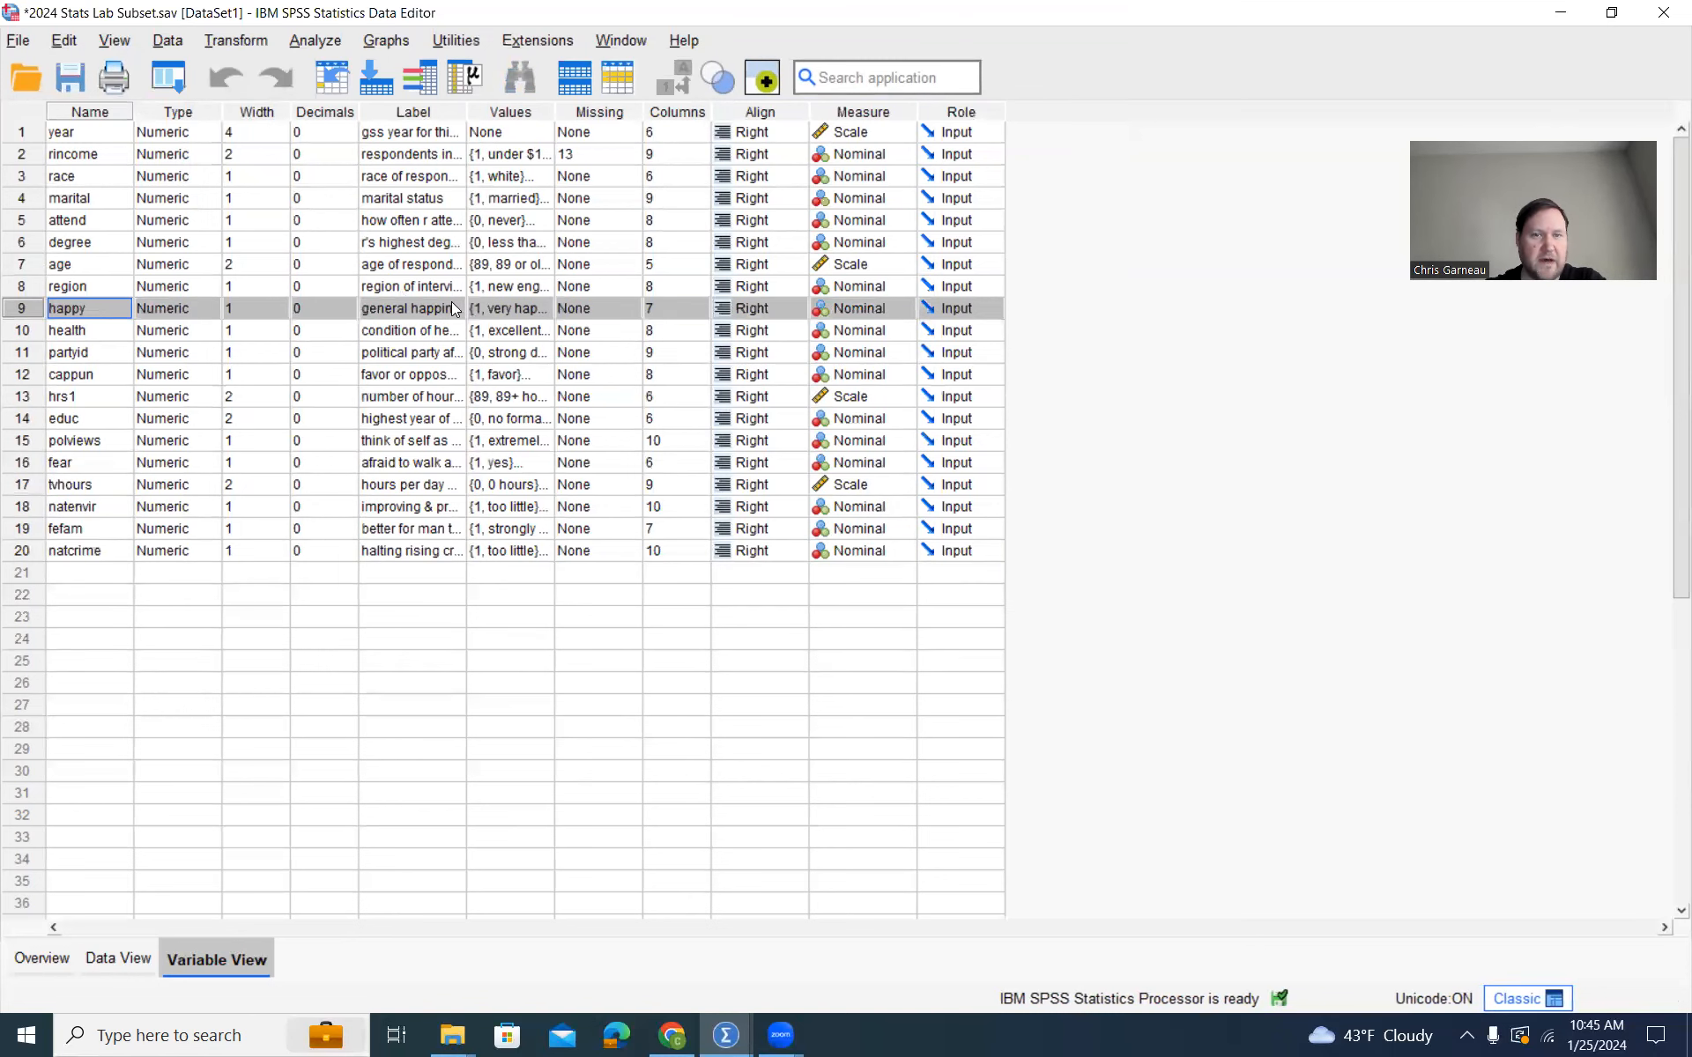
pyautogui.doubleClick(548, 307)
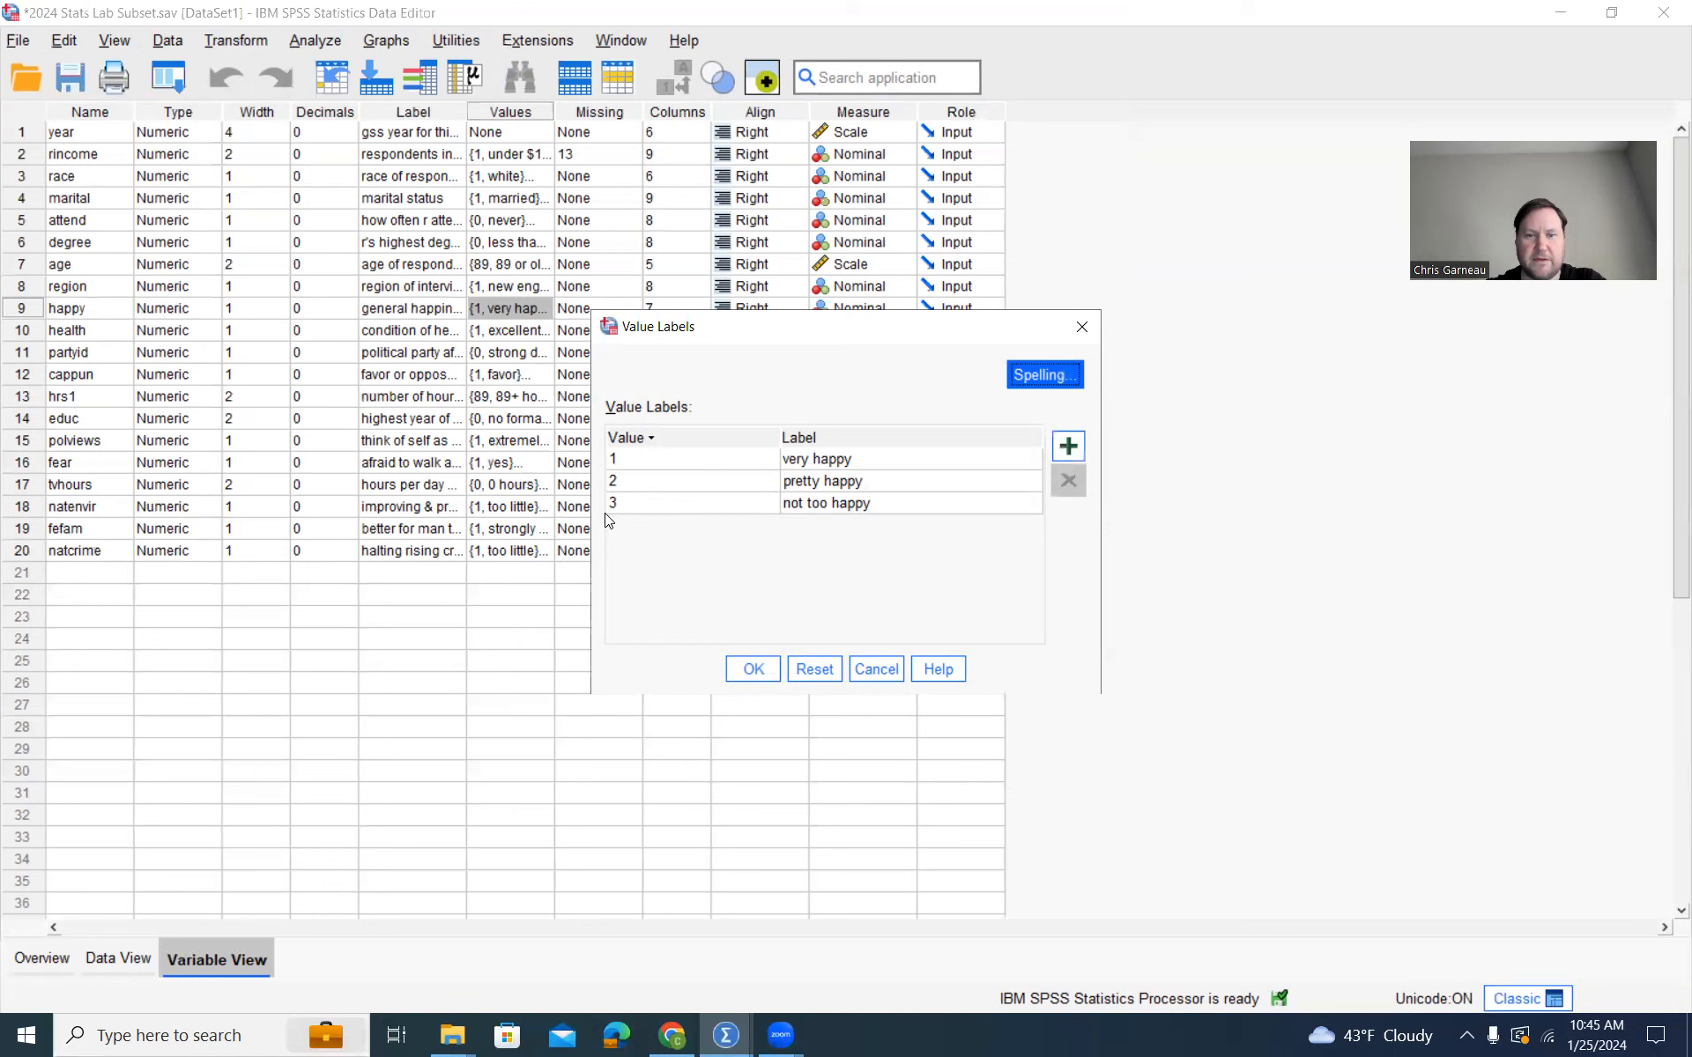
pyautogui.click(887, 672)
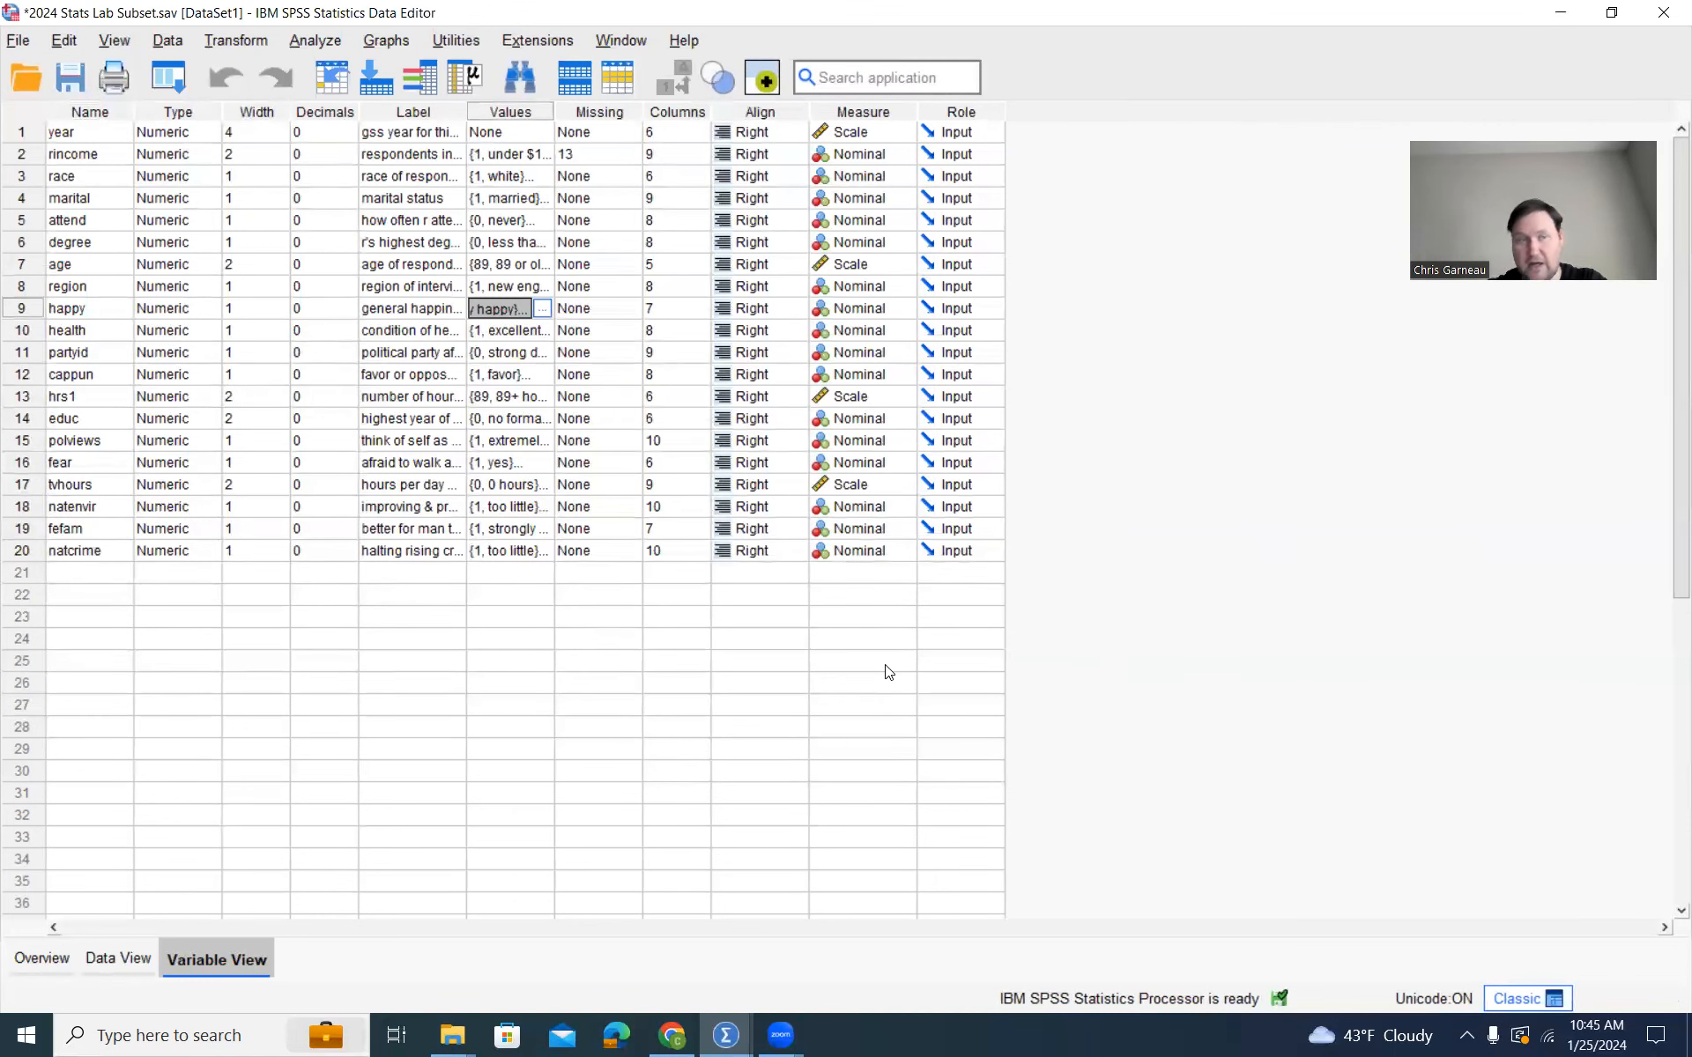
# Step: Open Select Cases, choose selection by a satisfied condition, and show the variables by name in the condition editor
pyautogui.click(168, 41)
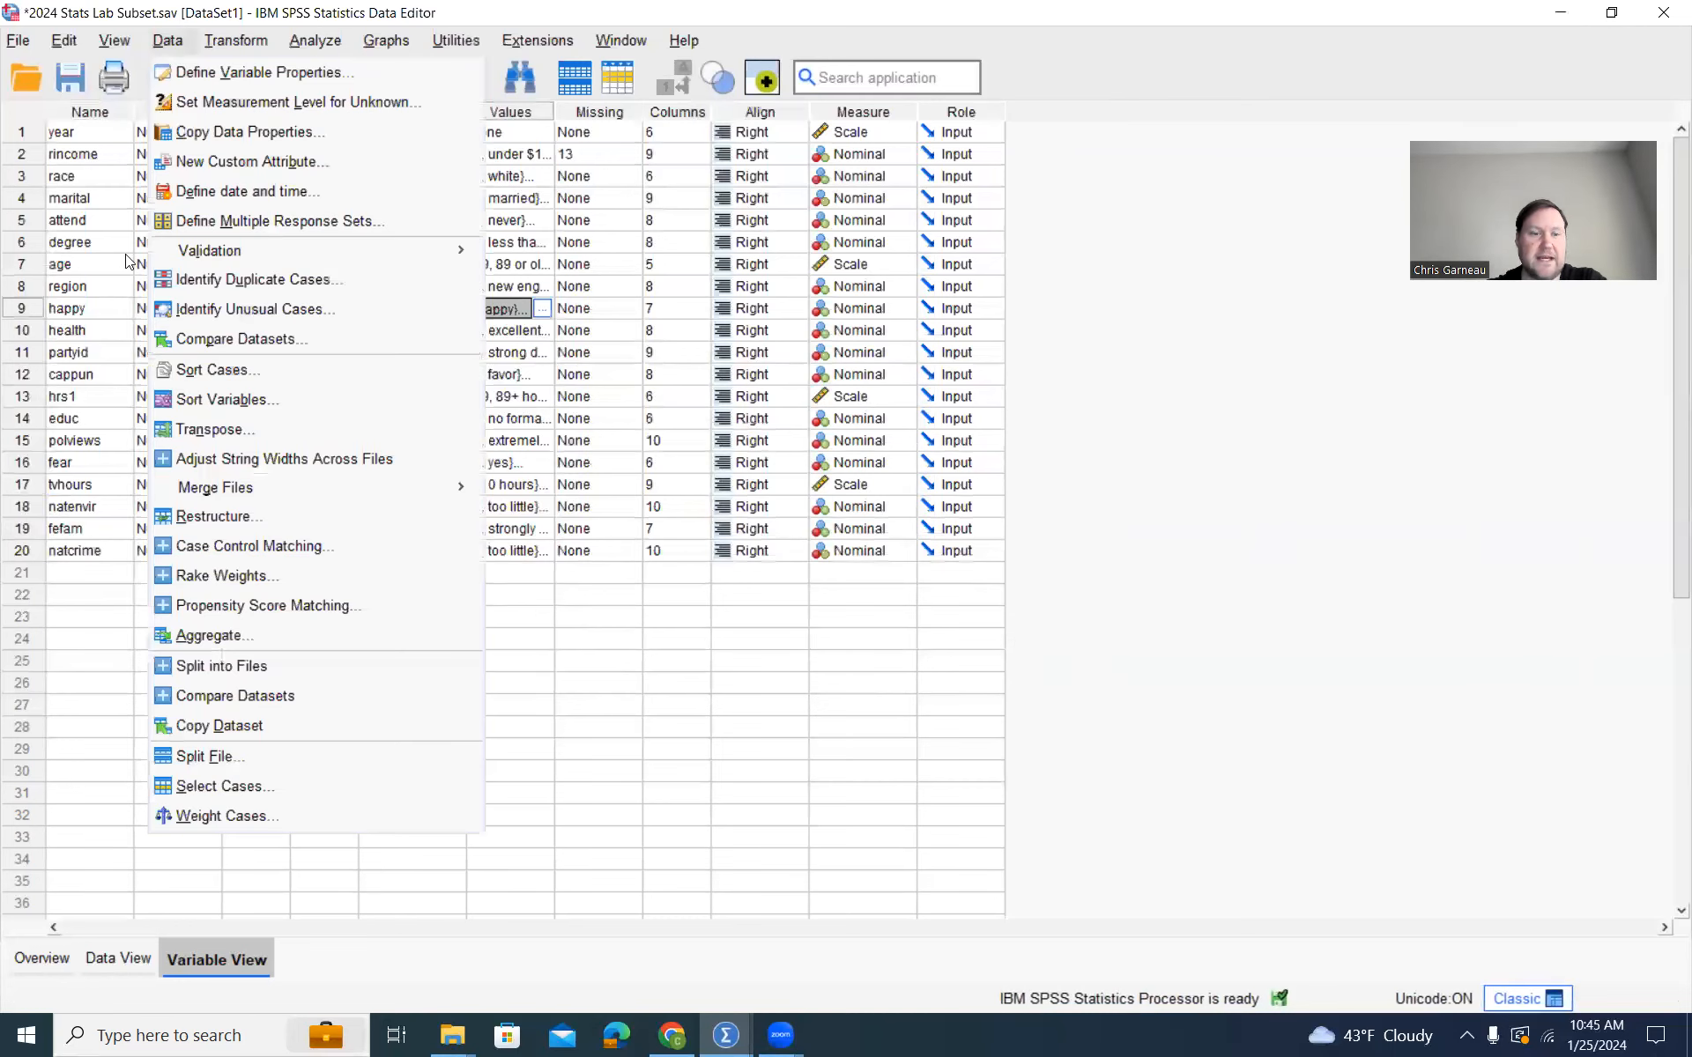
pyautogui.click(185, 793)
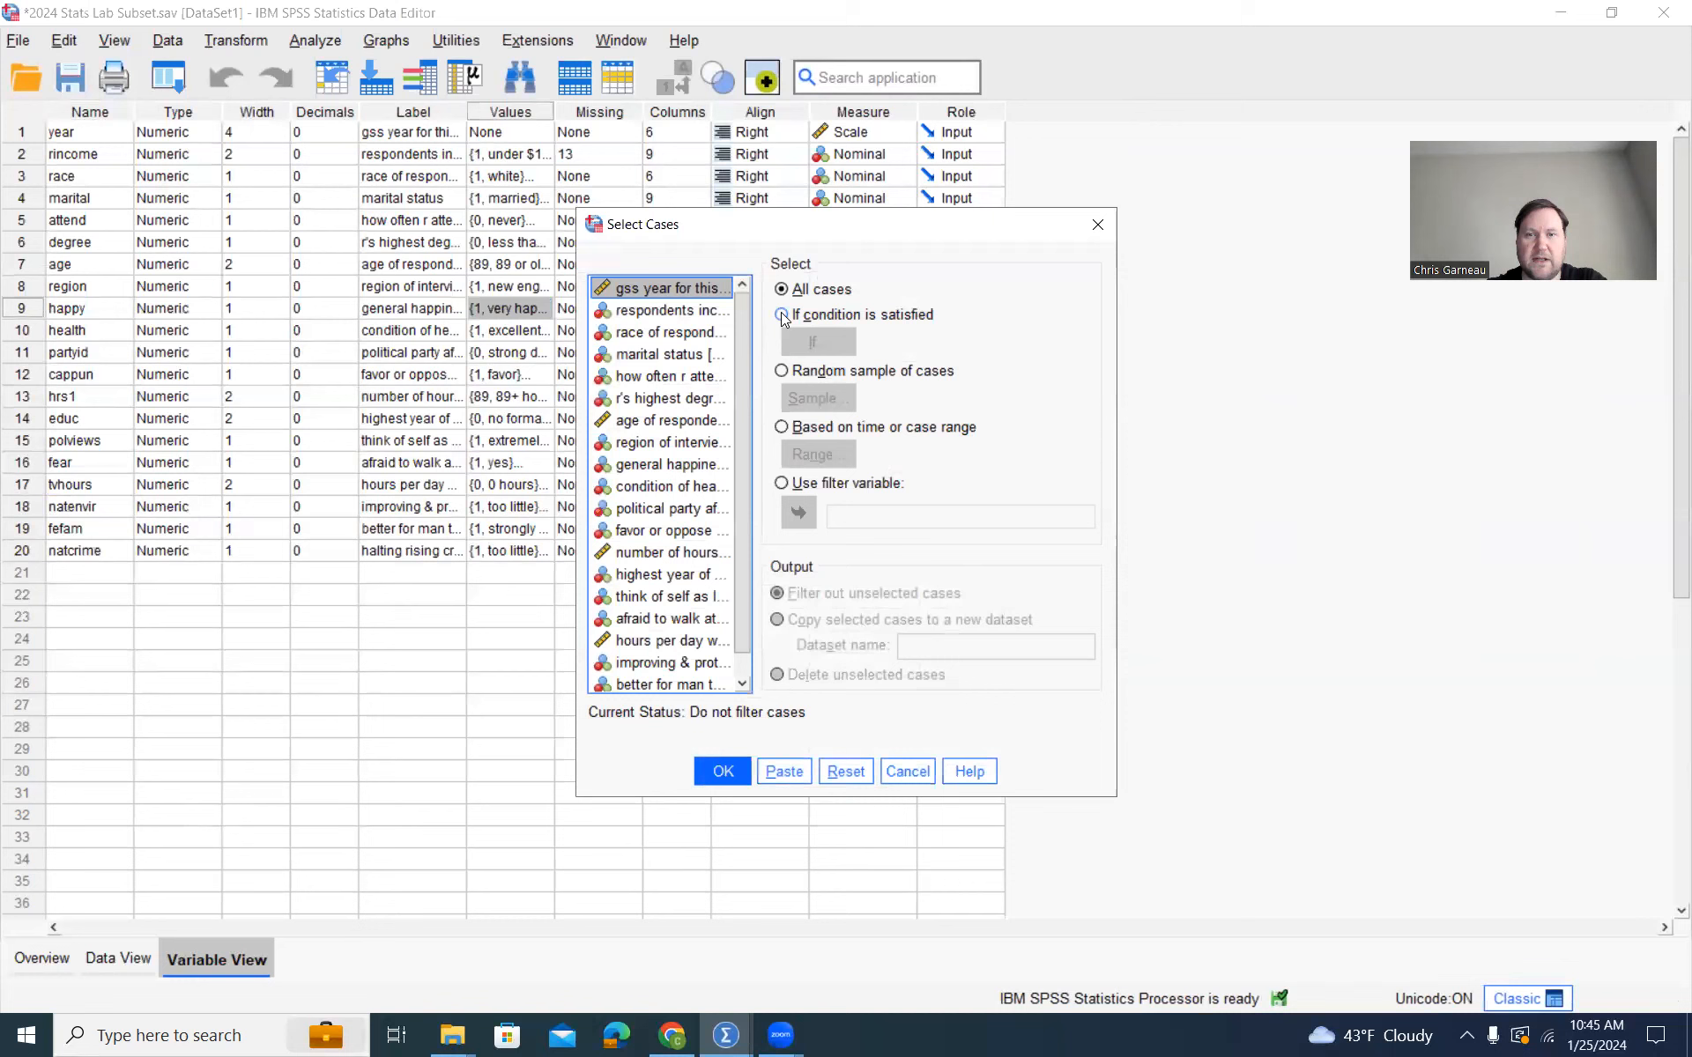
pyautogui.click(780, 314)
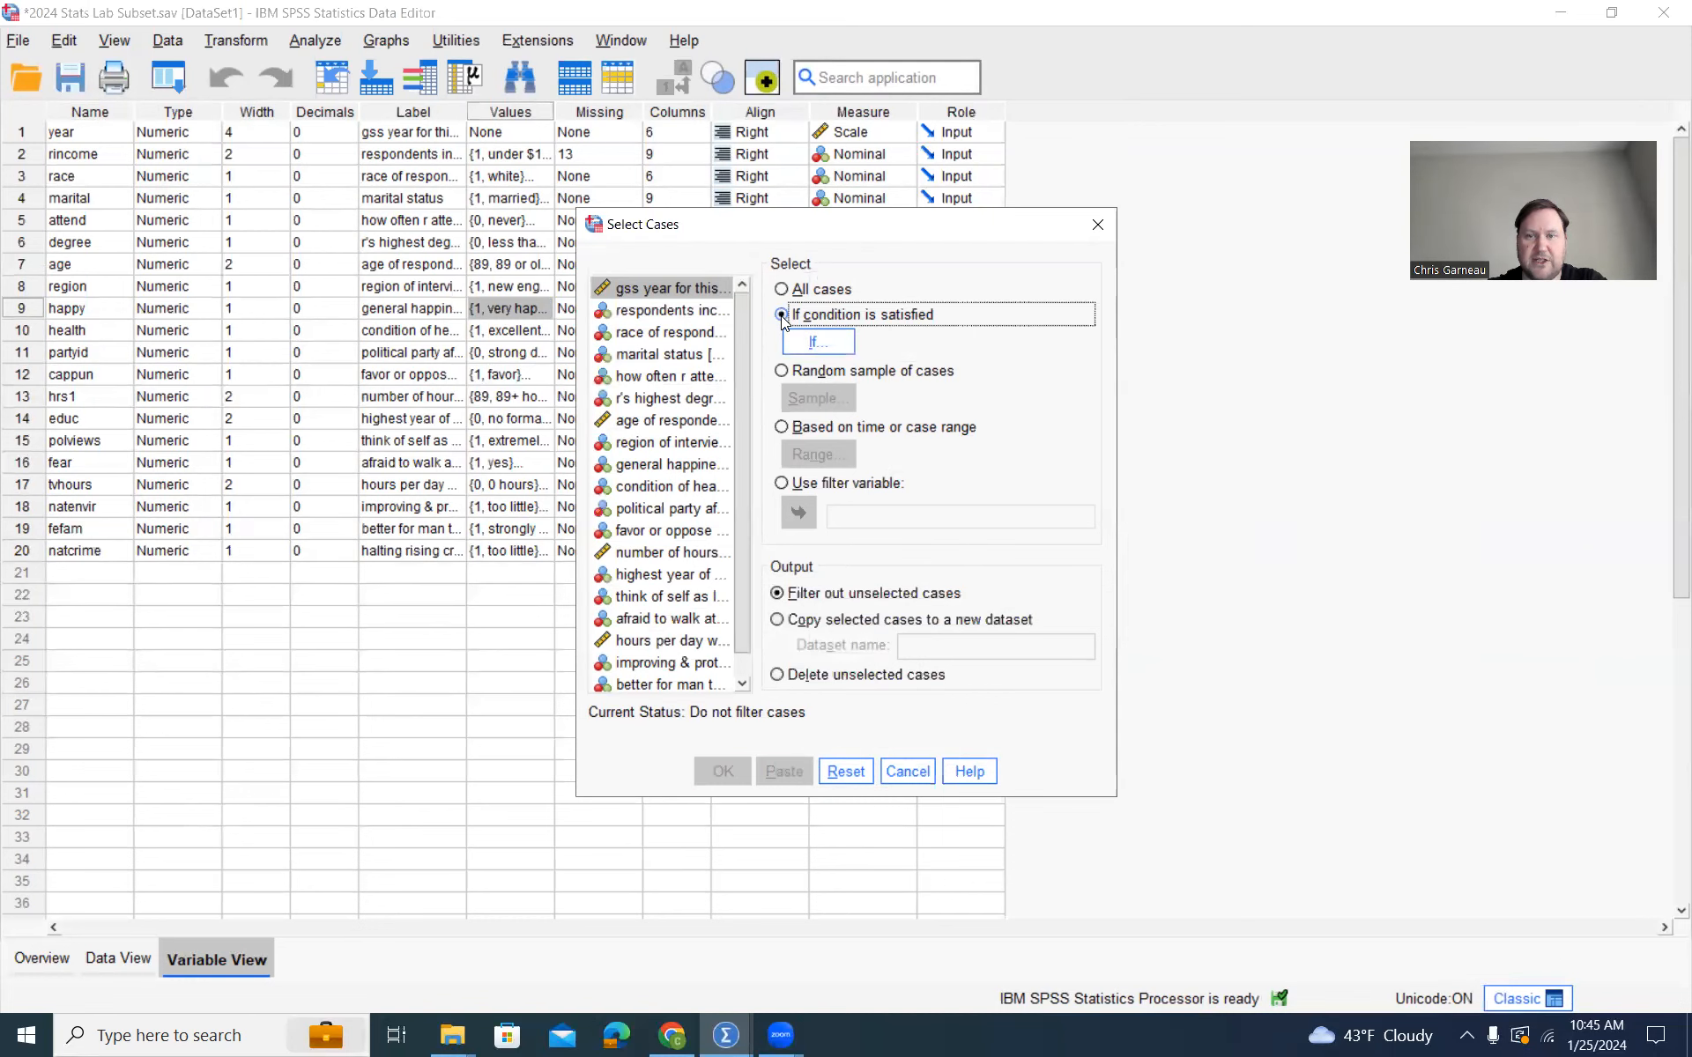
pyautogui.click(818, 341)
pyautogui.rightClick(555, 388)
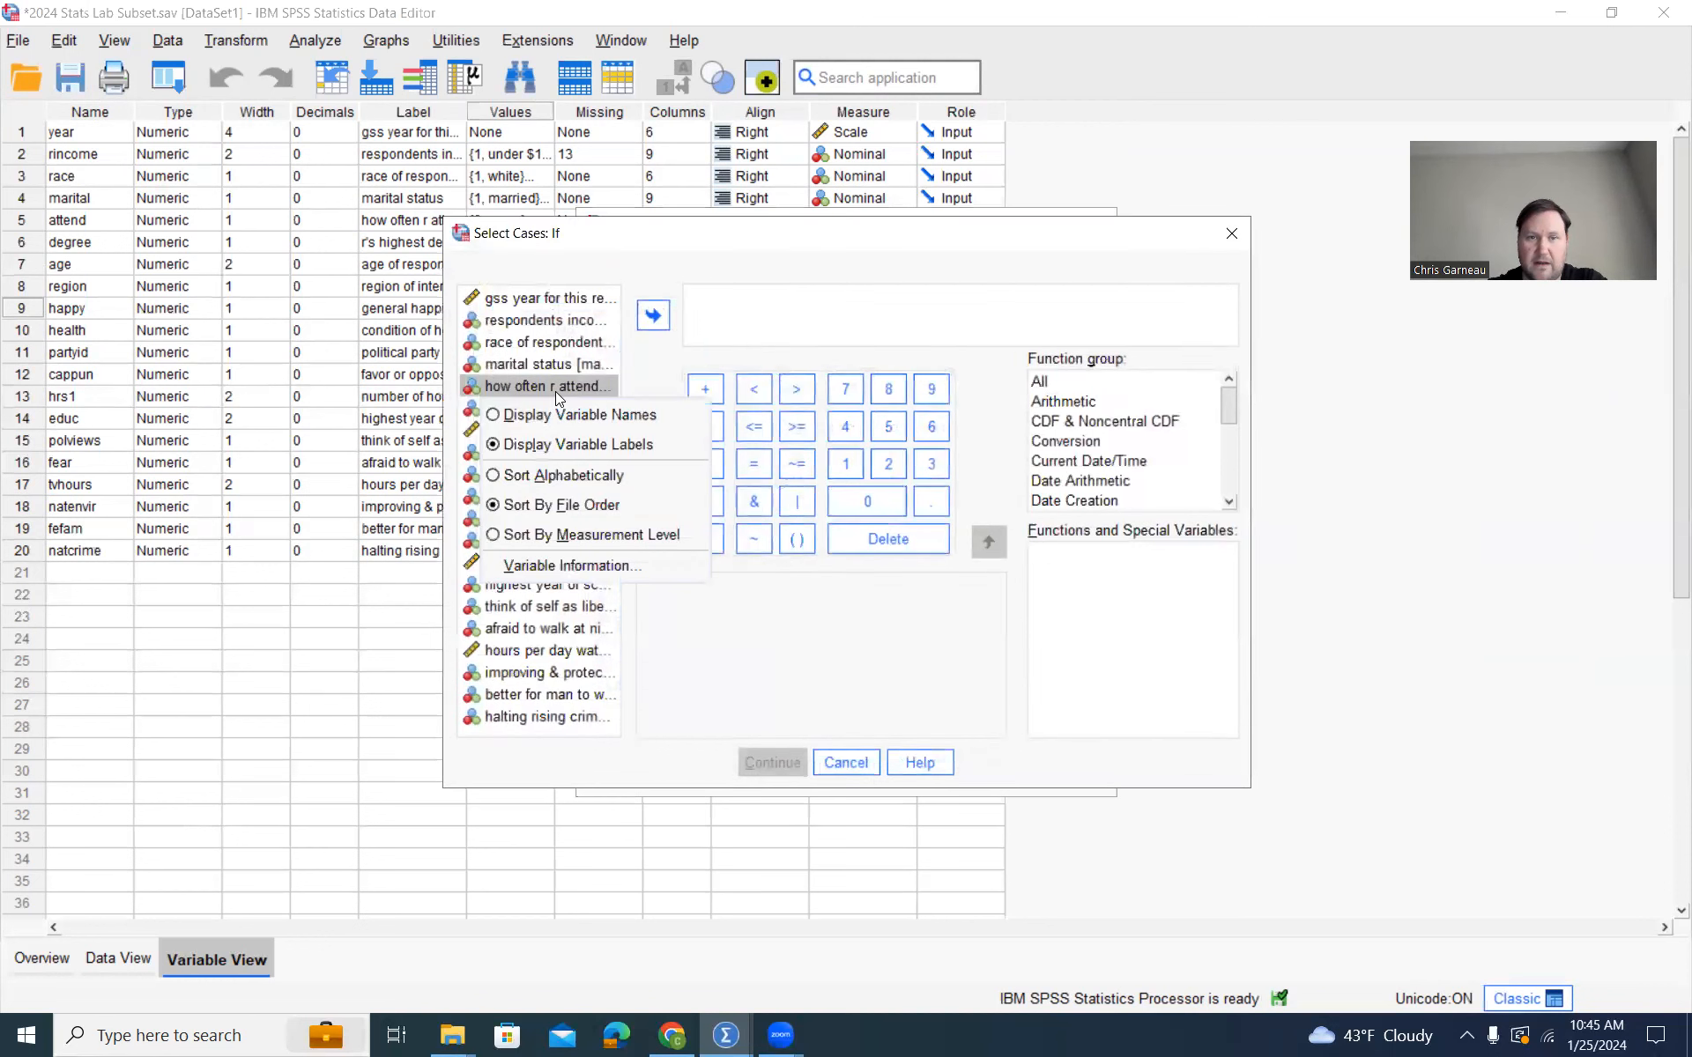
pyautogui.click(561, 412)
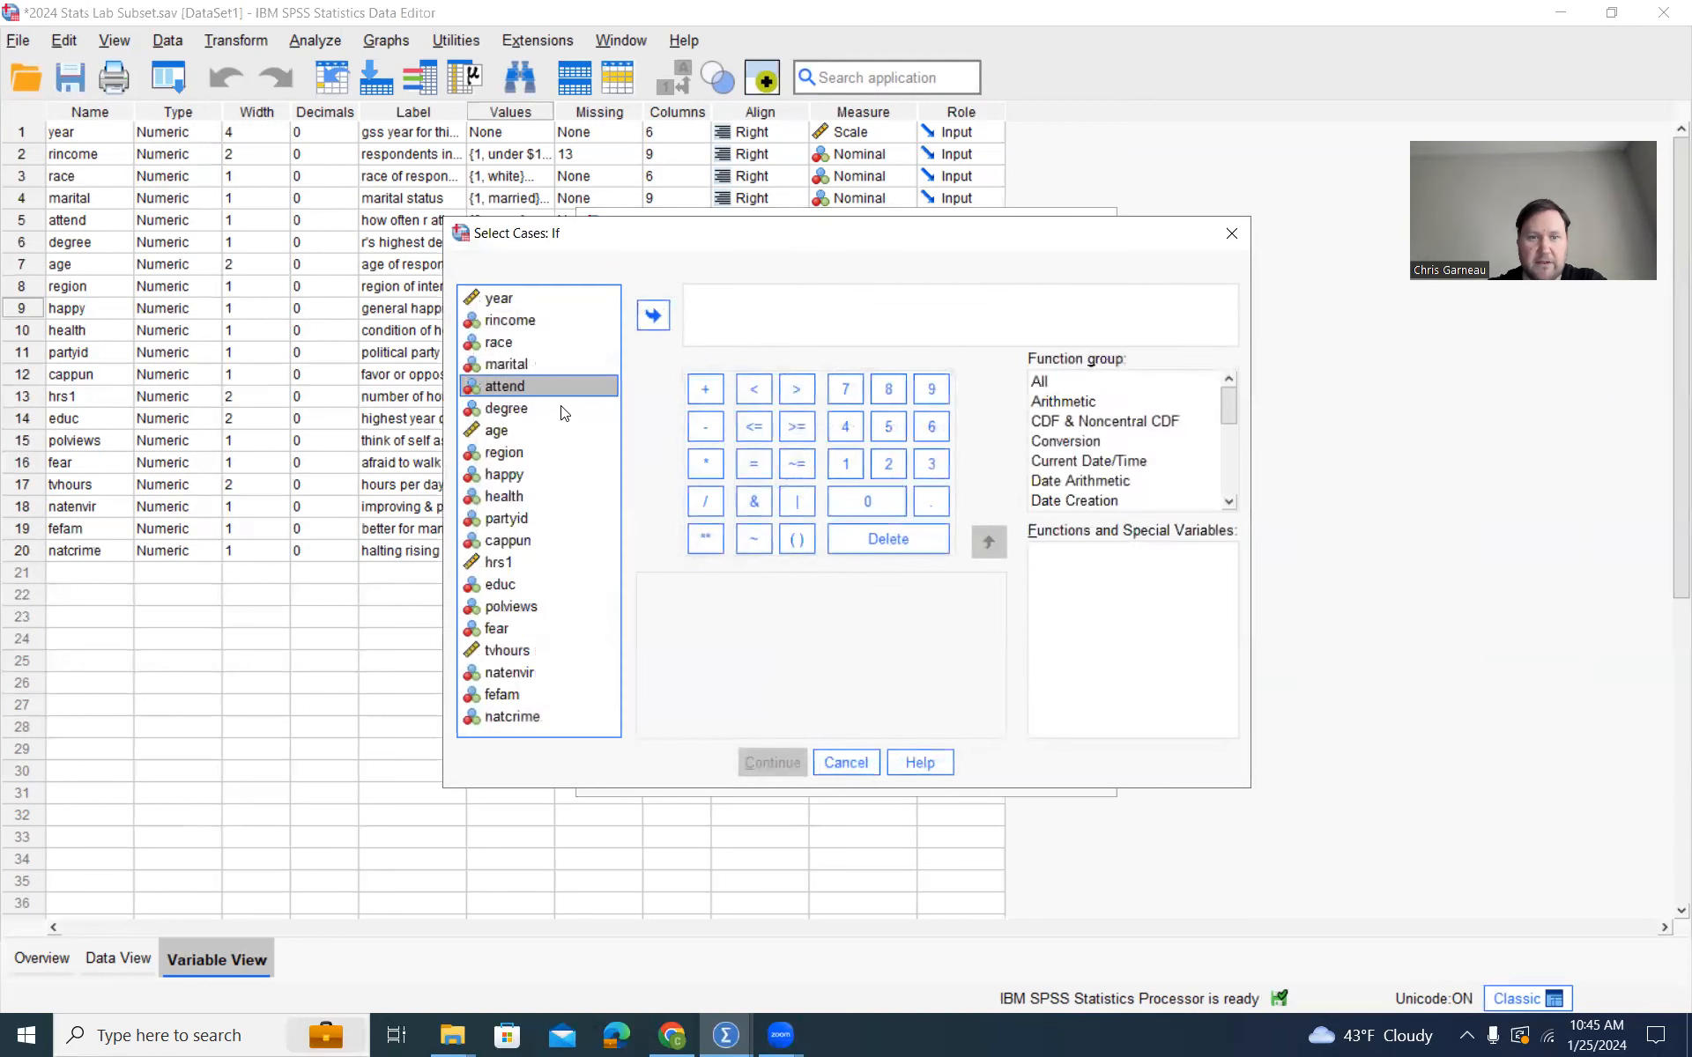
# Step: Define the selection condition happy = 1 and apply it with unselected cases filtered out
pyautogui.click(527, 473)
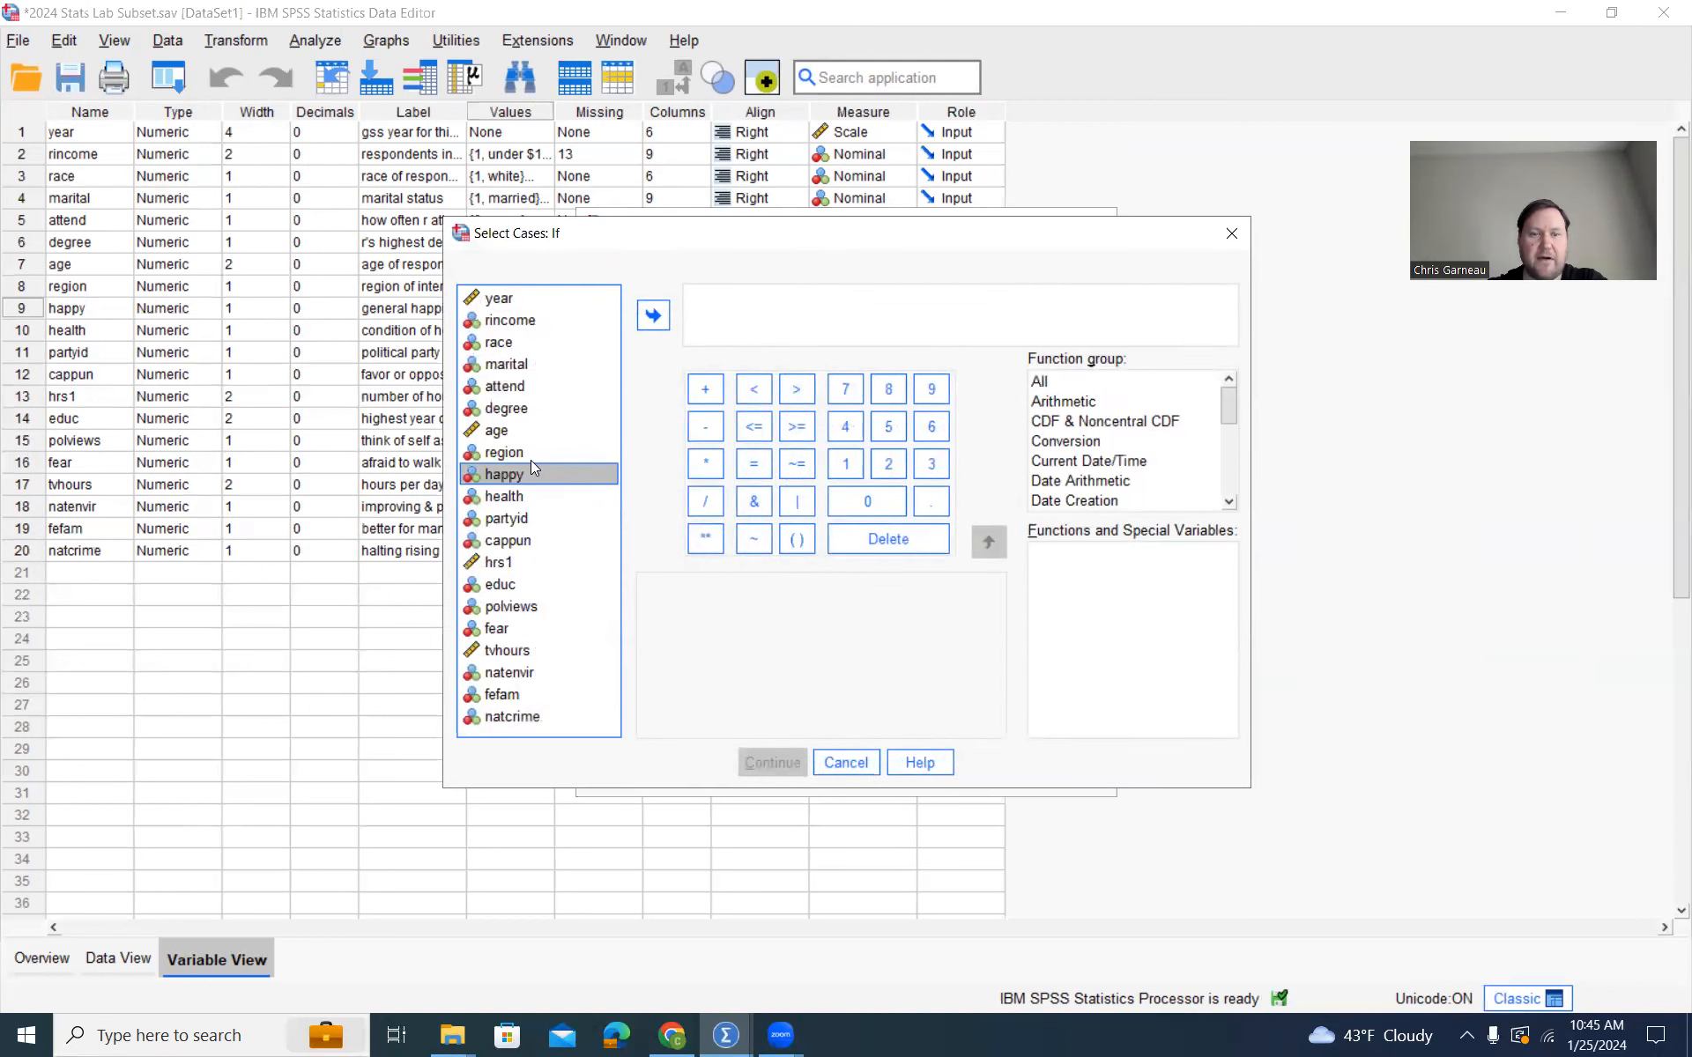
pyautogui.click(652, 316)
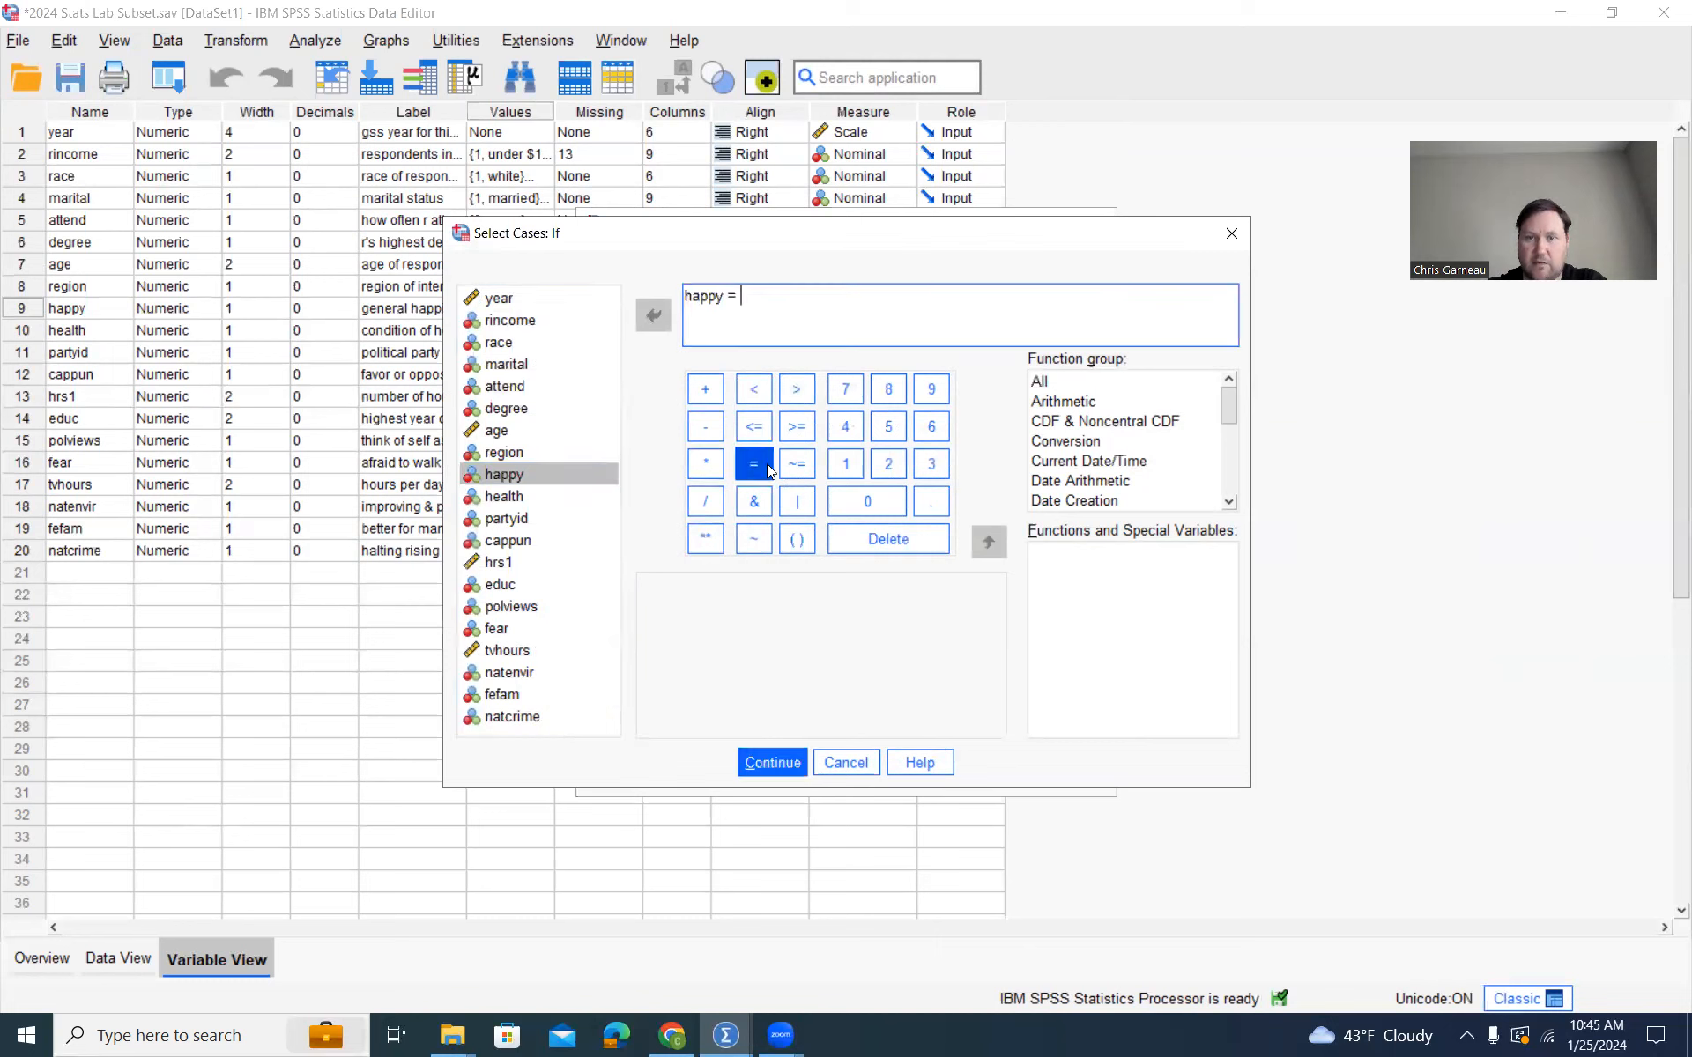
pyautogui.click(845, 464)
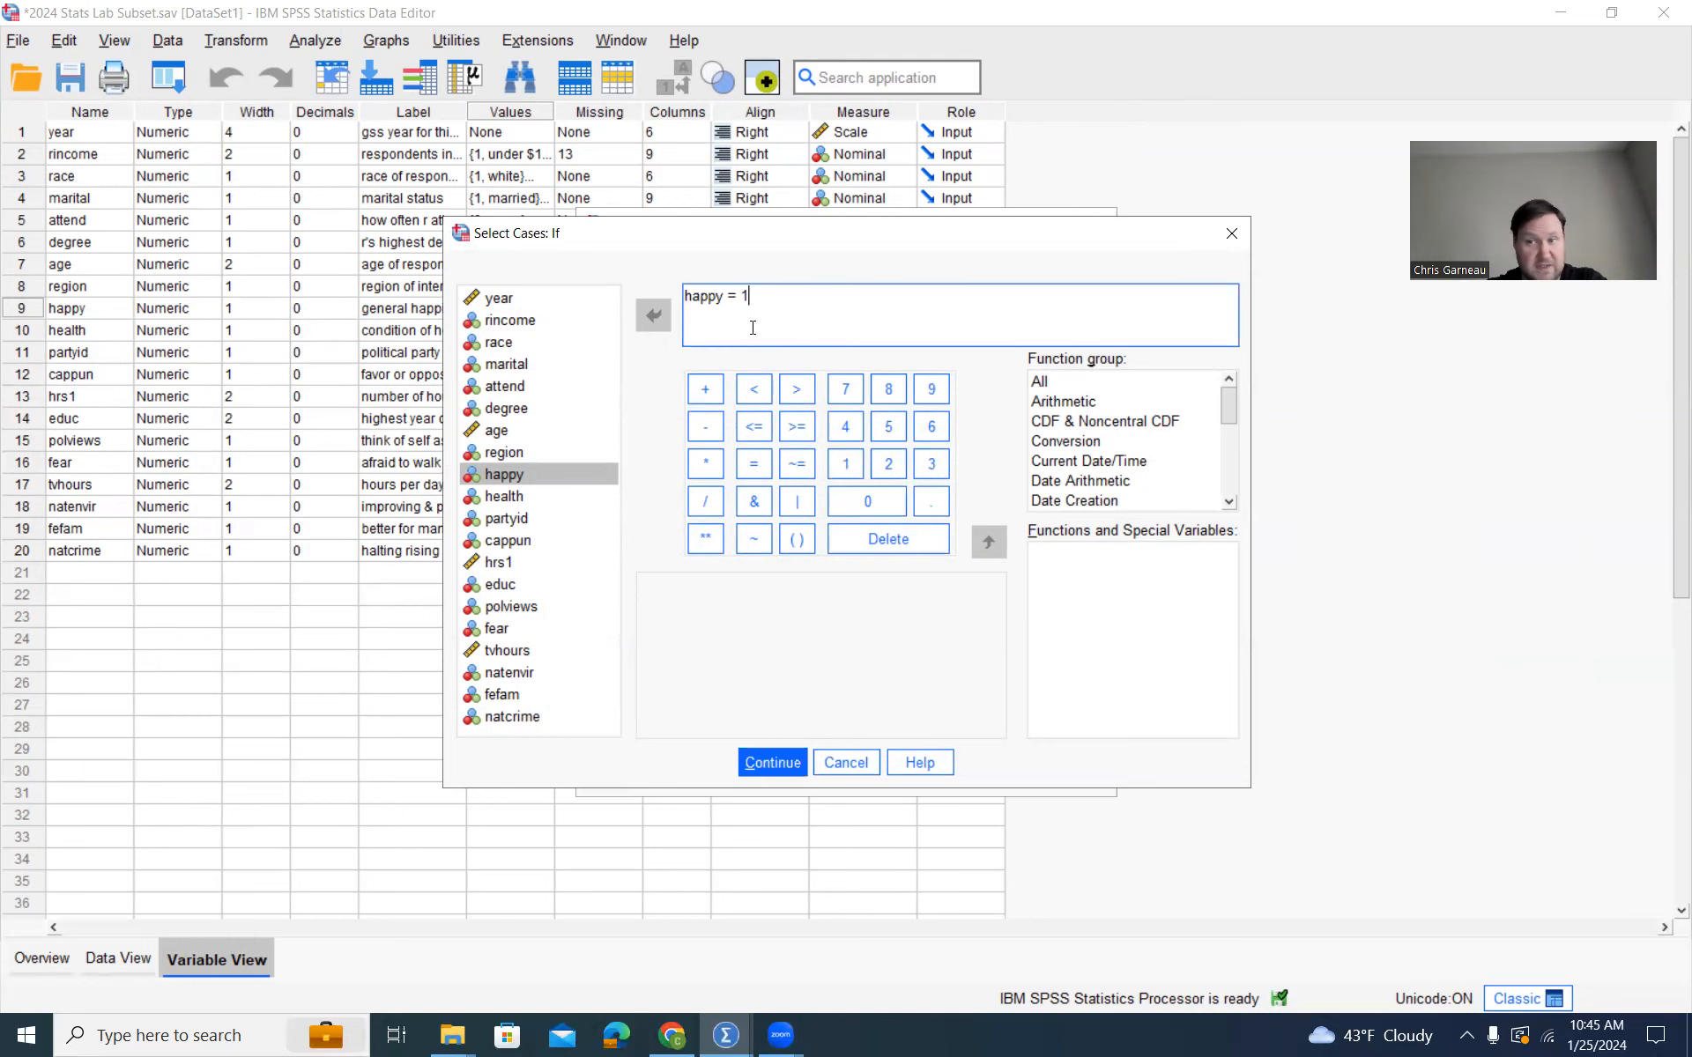
pyautogui.click(767, 763)
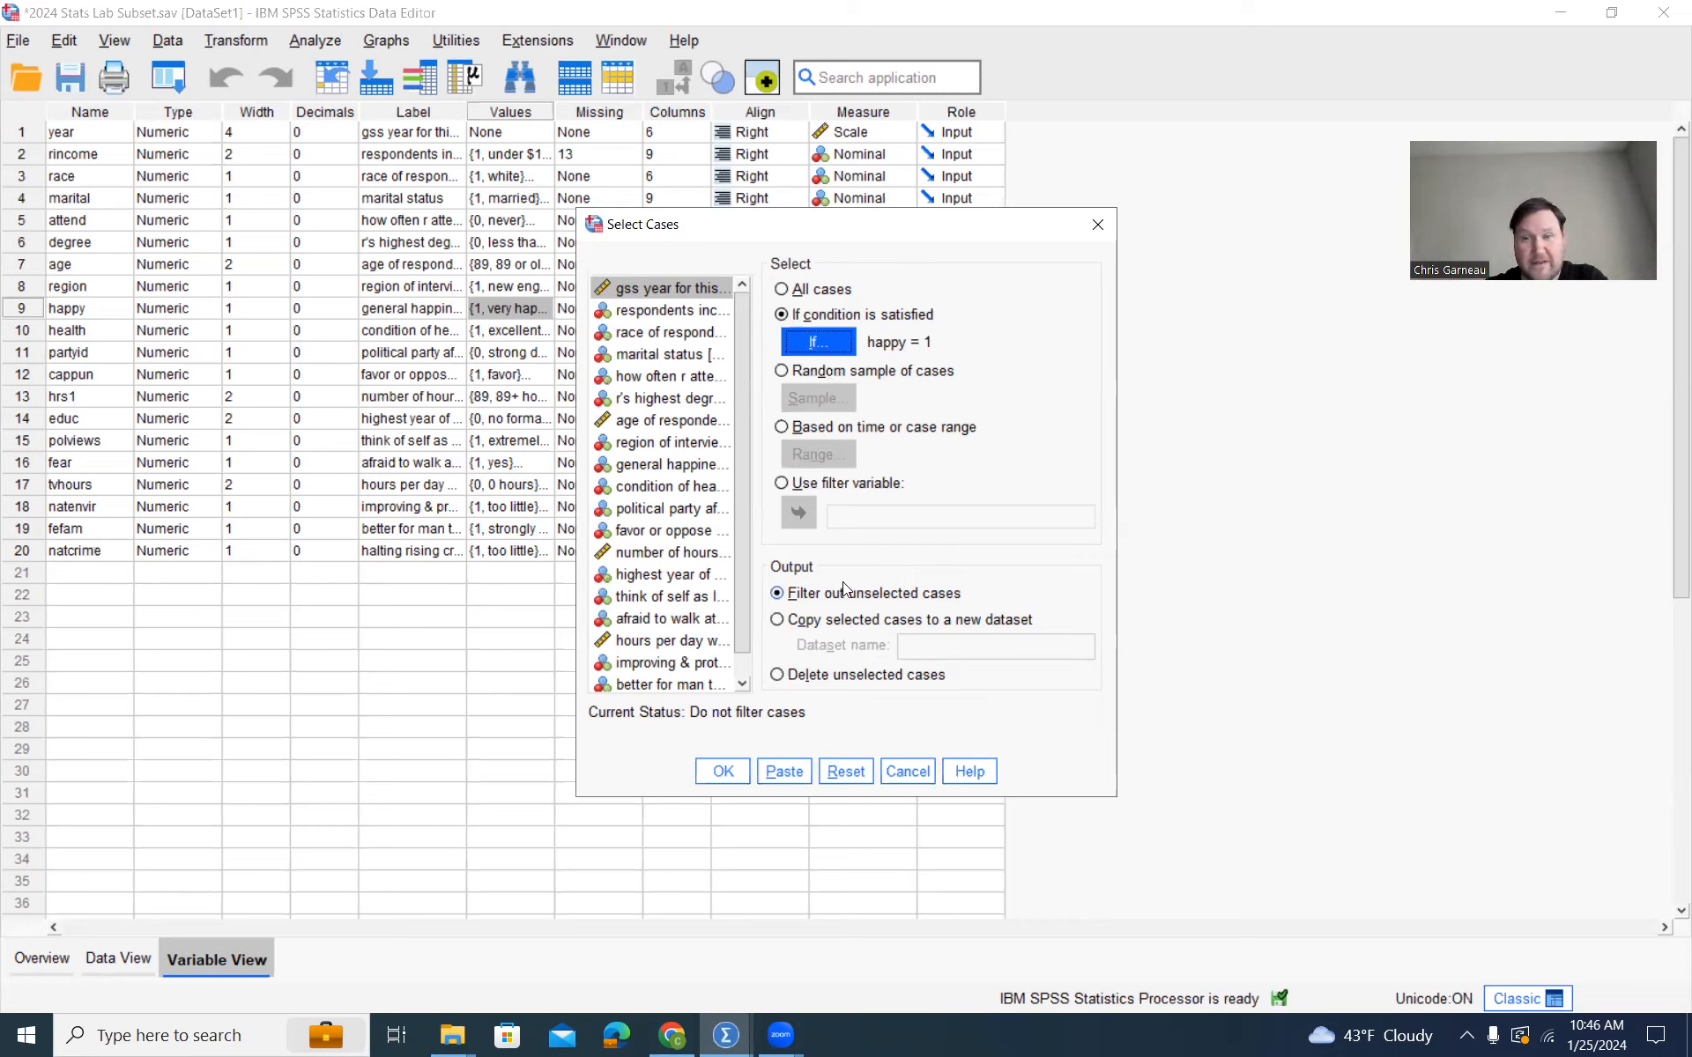
pyautogui.click(724, 770)
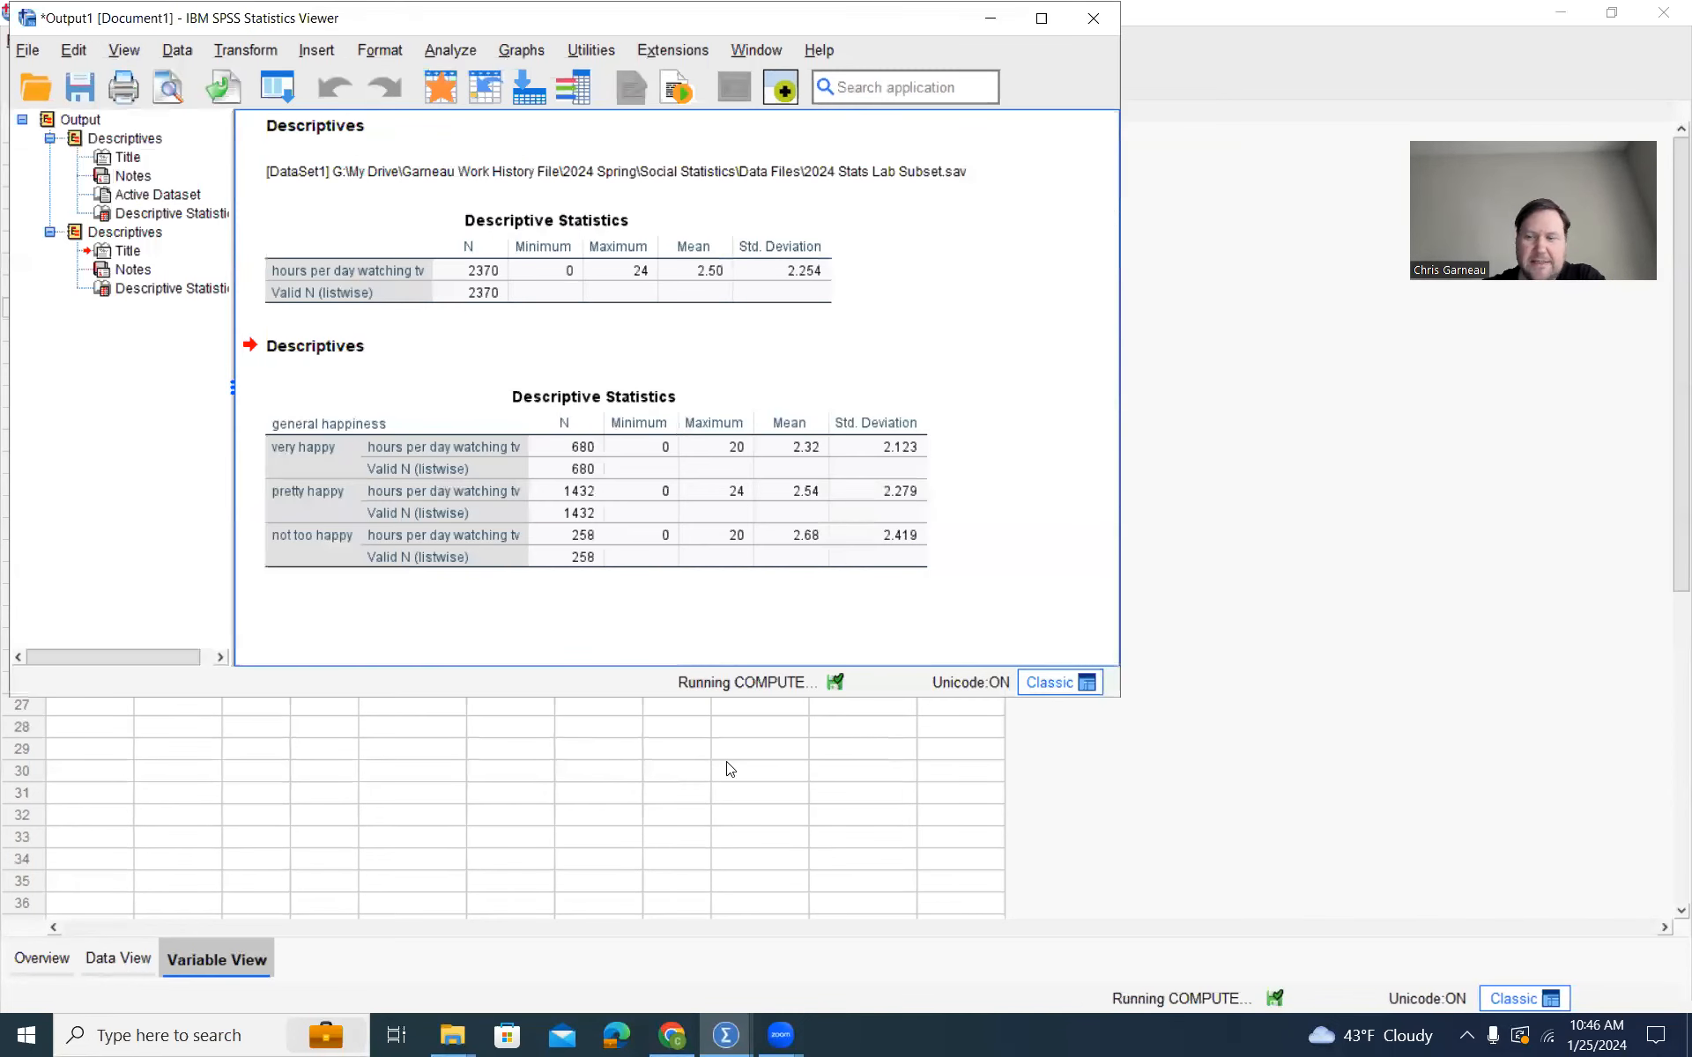